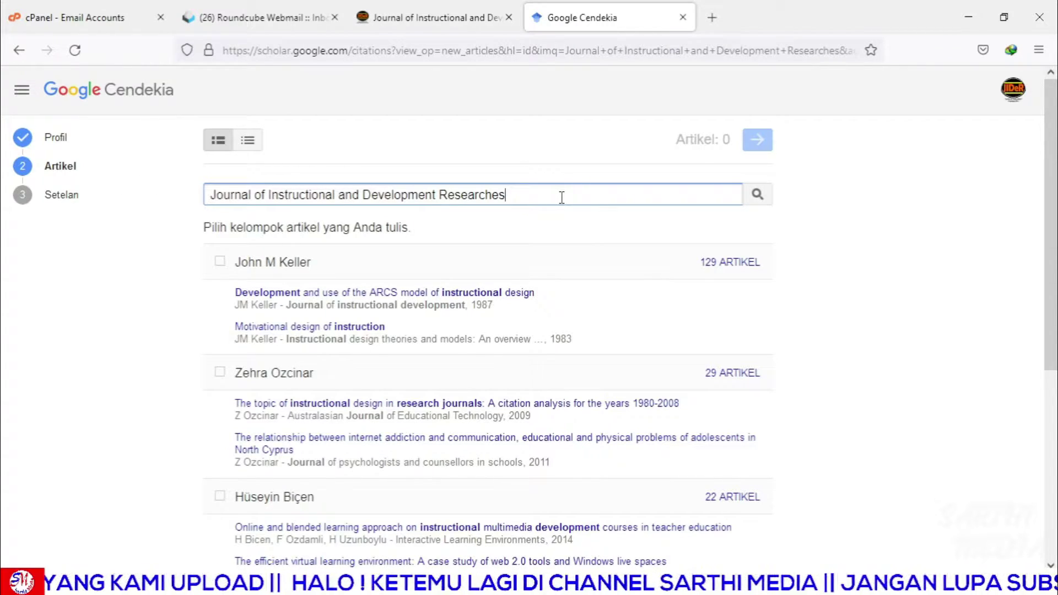
# - Examine the author article groups suggested for the unquoted journal name Journal of Instructional and Development Researches
pyautogui.scroll(-3, 565, 264)
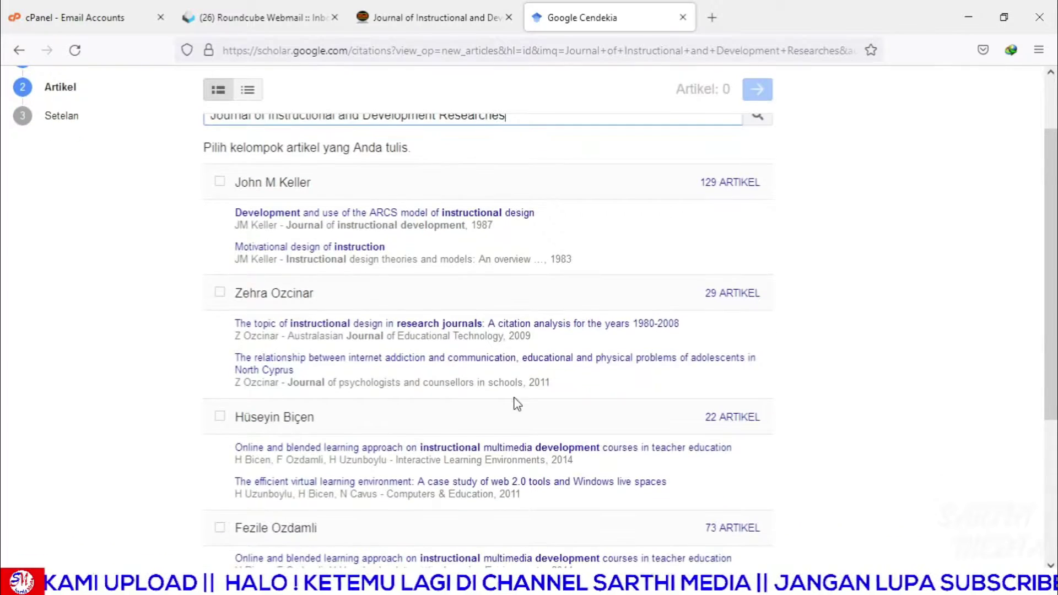
pyautogui.scroll(3, 545, 361)
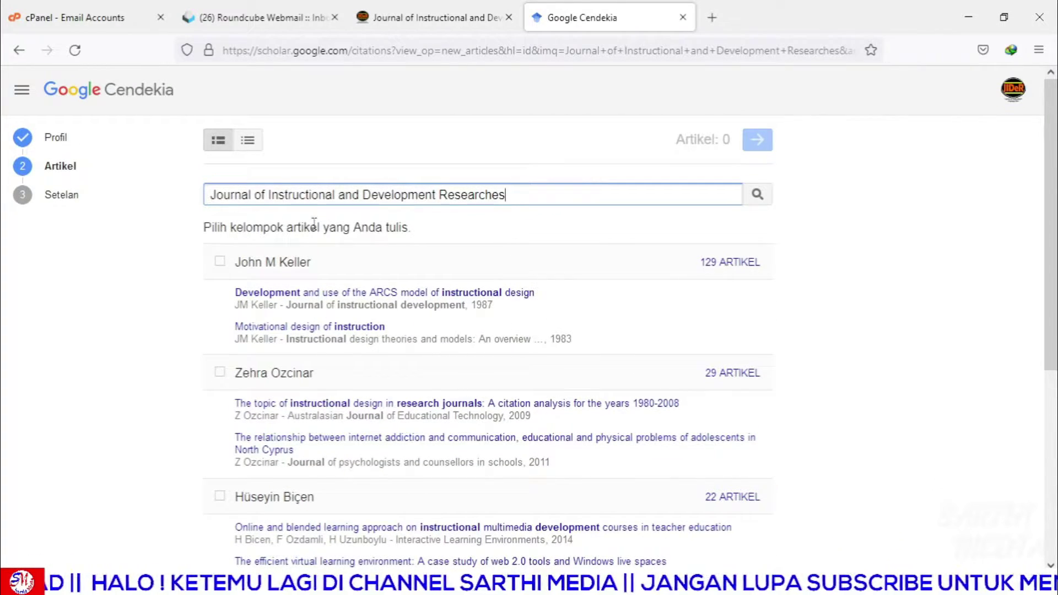
pyautogui.scroll(-3, 451, 414)
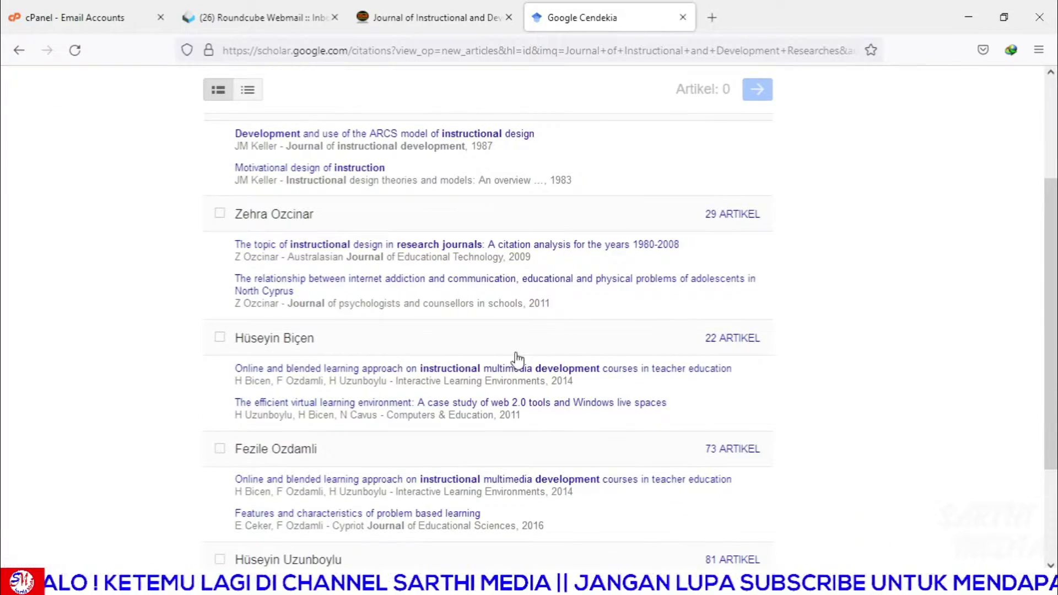
pyautogui.scroll(-2, 631, 524)
pyautogui.scroll(5, 525, 496)
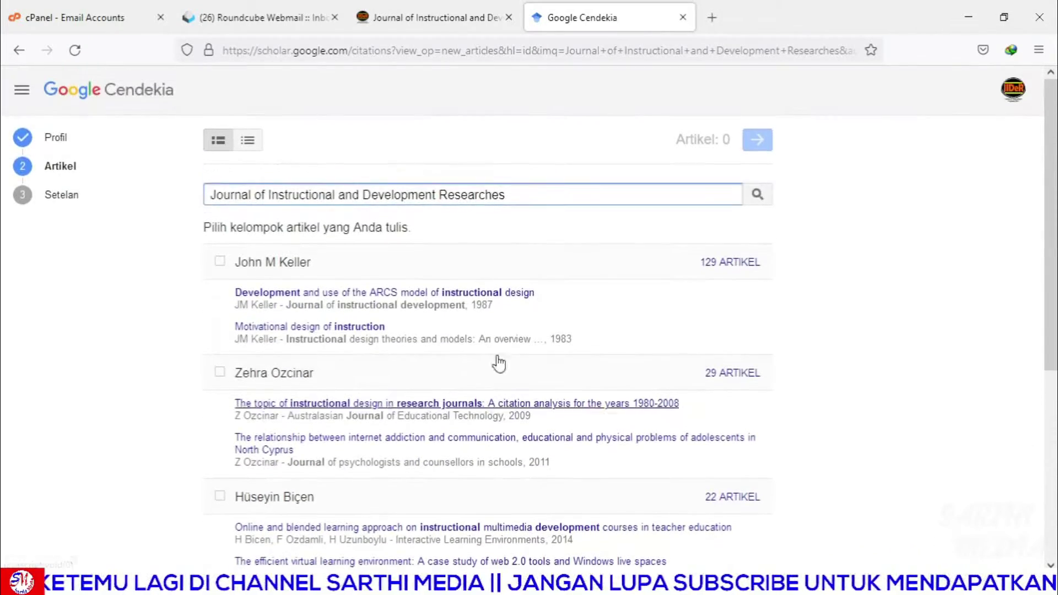
pyautogui.click(346, 196)
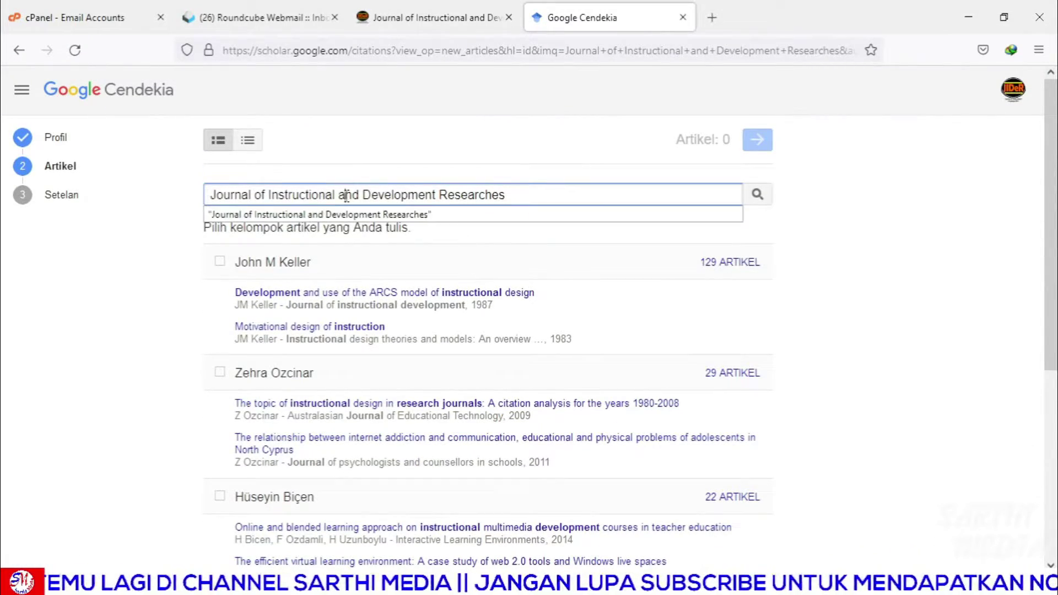
pyautogui.click(499, 194)
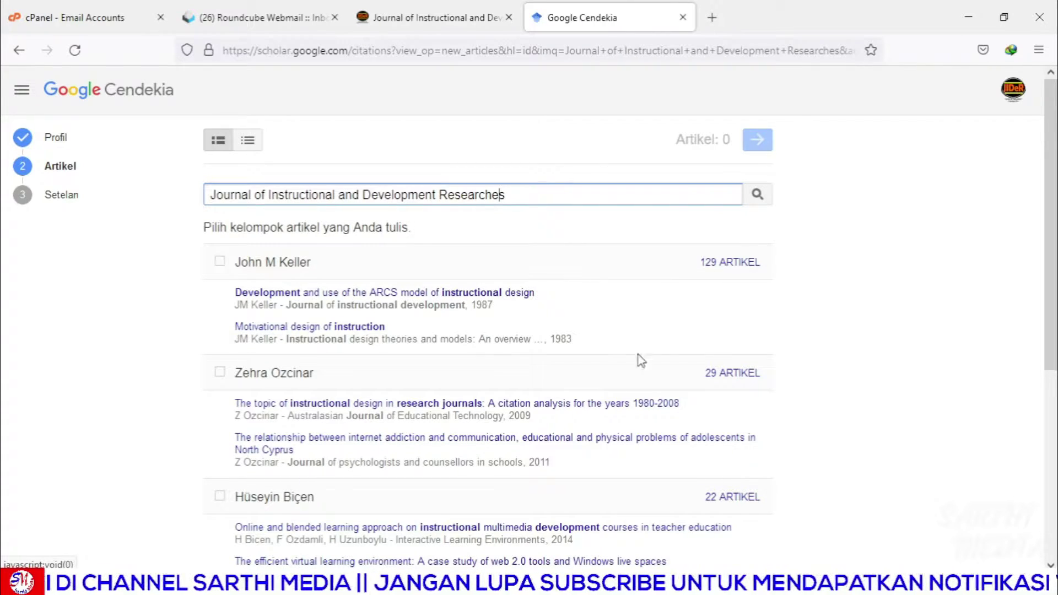
pyautogui.scroll(-2, 683, 475)
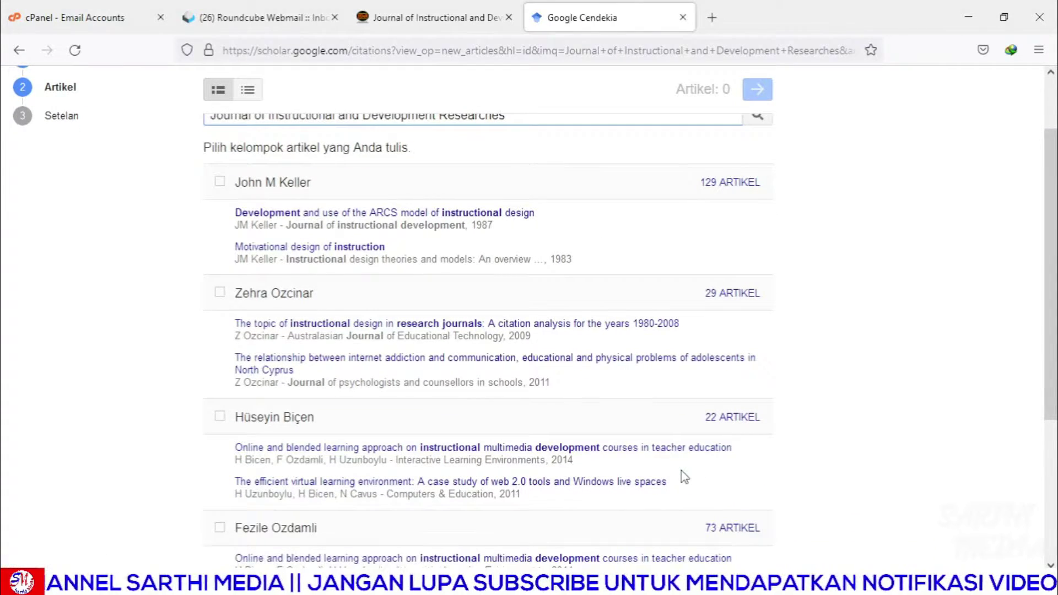
pyautogui.scroll(2, 684, 477)
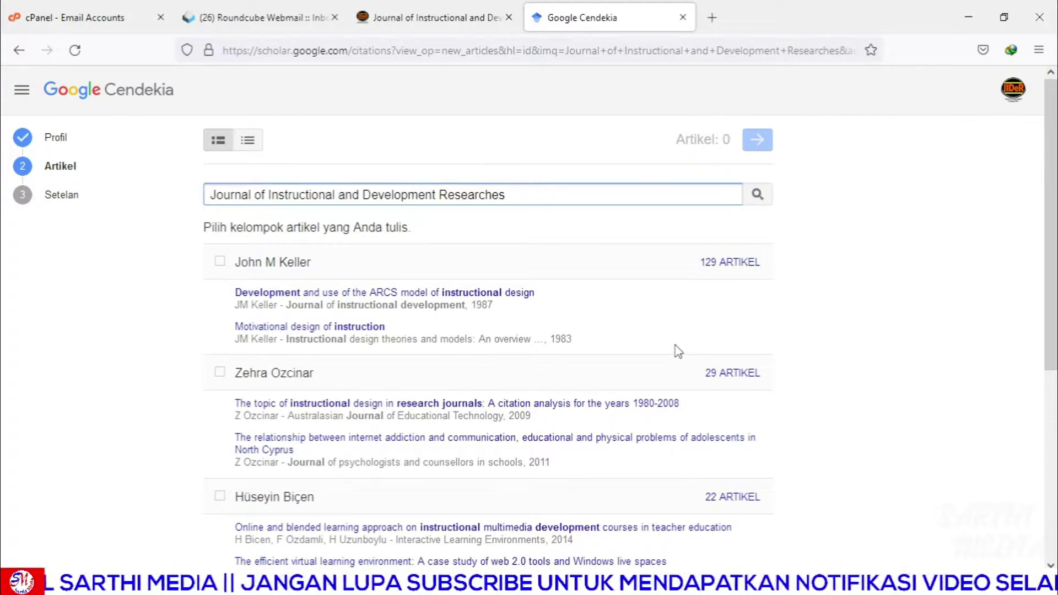
pyautogui.scroll(-2, 678, 413)
pyautogui.scroll(2, 640, 342)
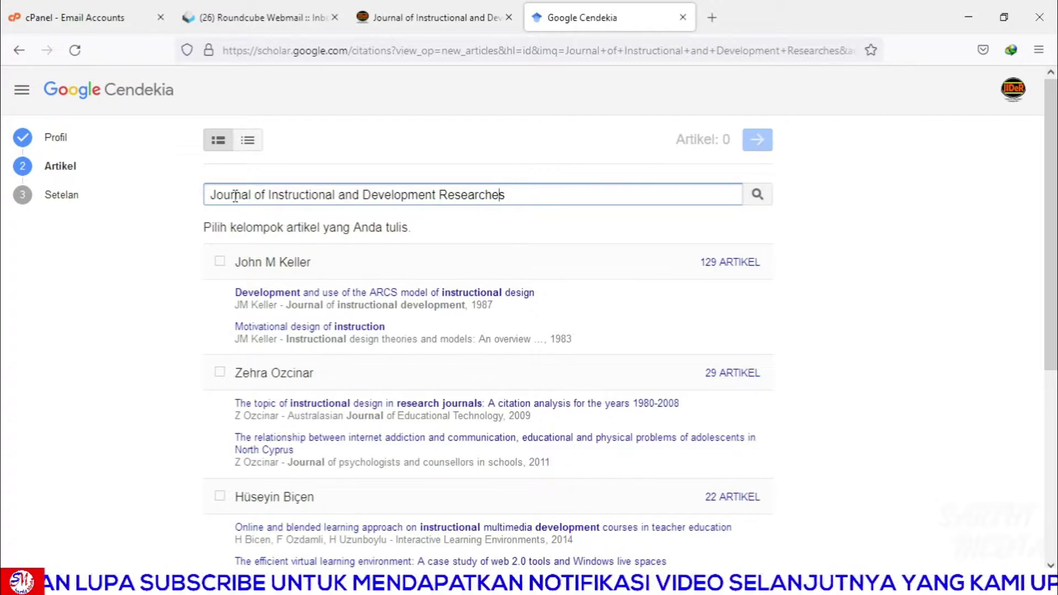
# - Search the articles for the exact quoted phrase "Journal of Instructional and Development Researches"
pyautogui.click(214, 198)
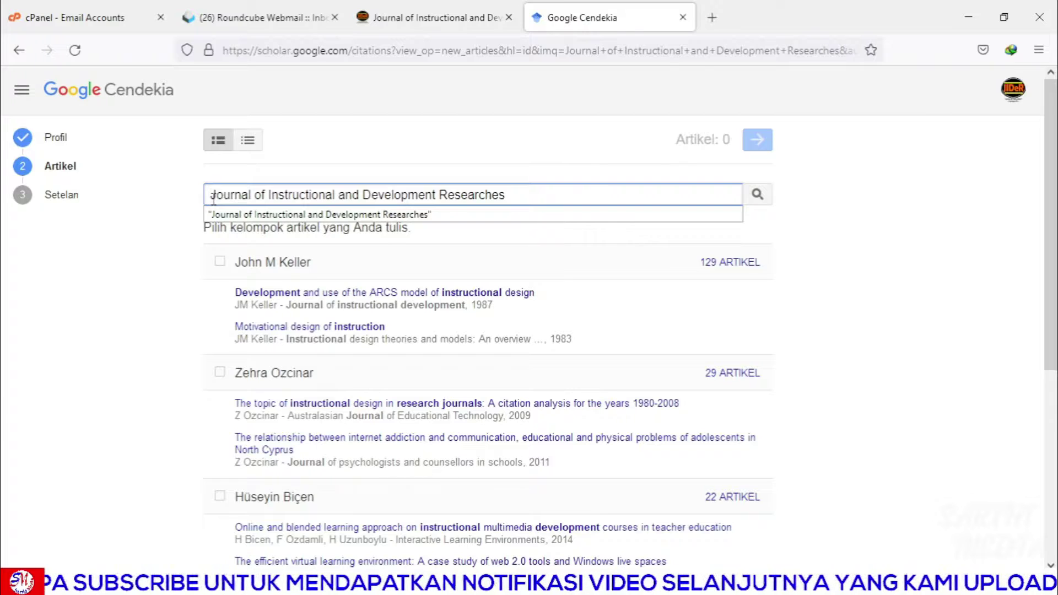
pyautogui.write('"')
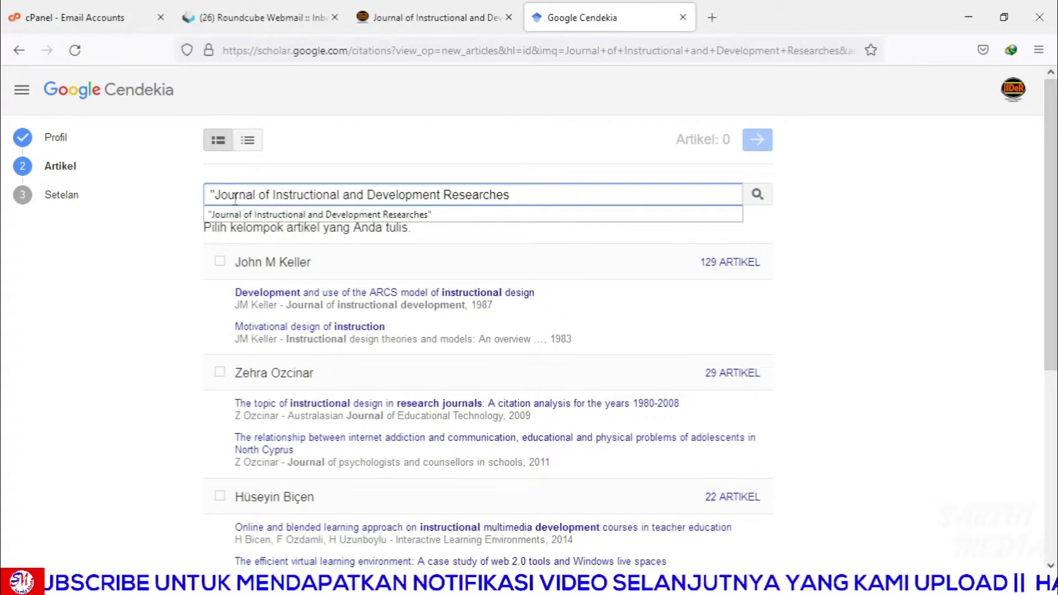
pyautogui.click(537, 195)
pyautogui.write('"')
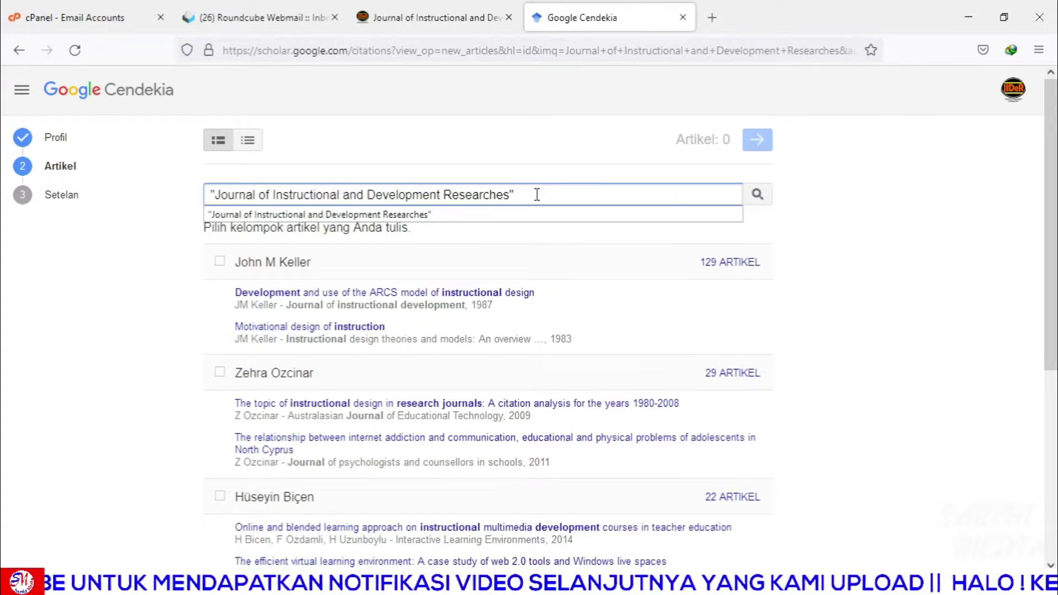
pyautogui.click(759, 198)
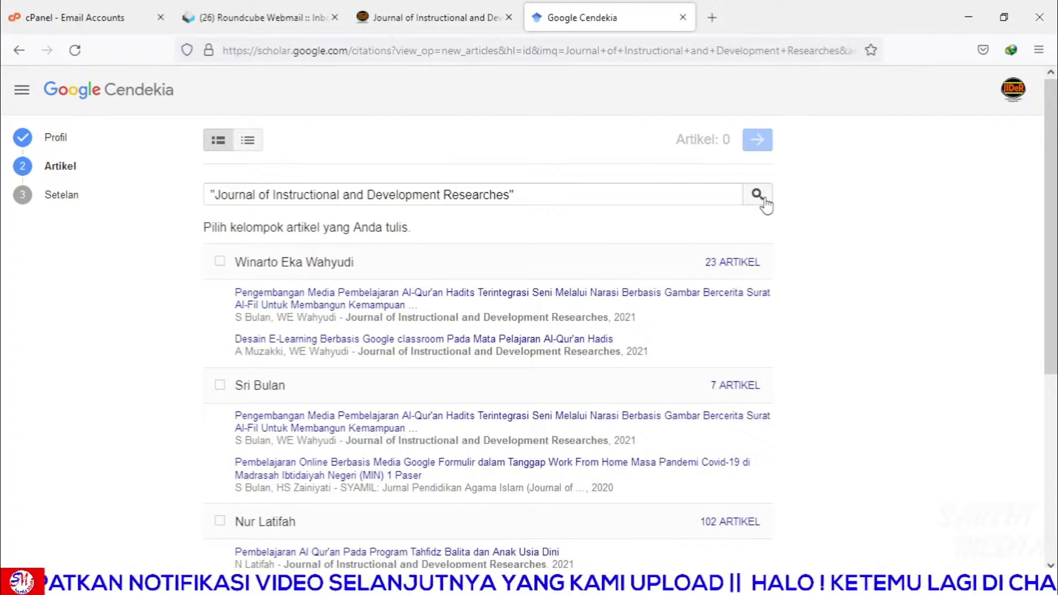
pyautogui.click(759, 196)
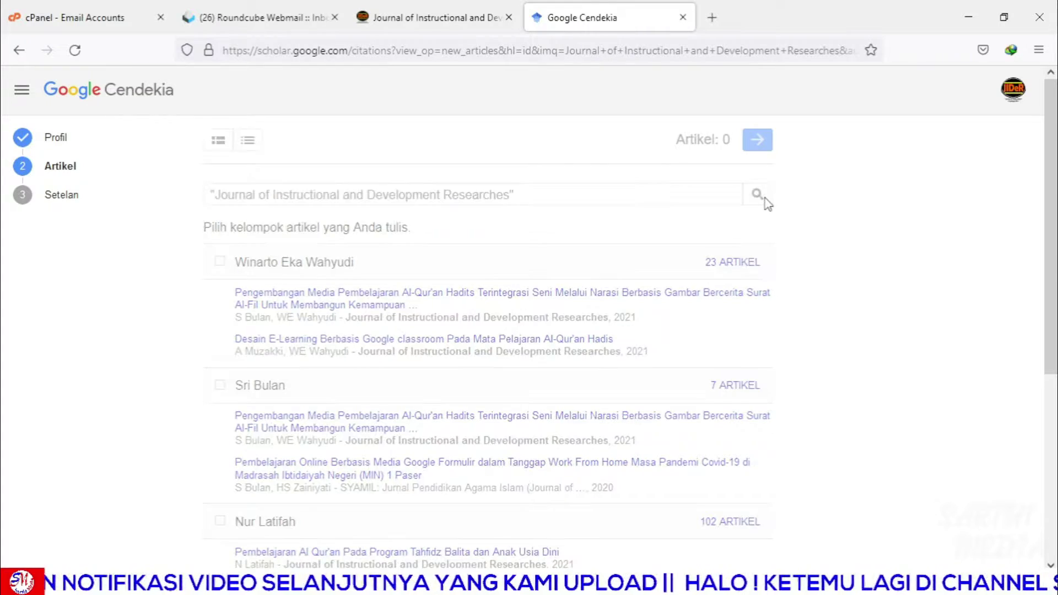
# - Review the author groups and select the one containing "Pembelajaran Al Qur'an Pada Program Tahfidz Balita dan Anak Usia Dini"
pyautogui.scroll(-2, 652, 248)
pyautogui.scroll(-4, 652, 248)
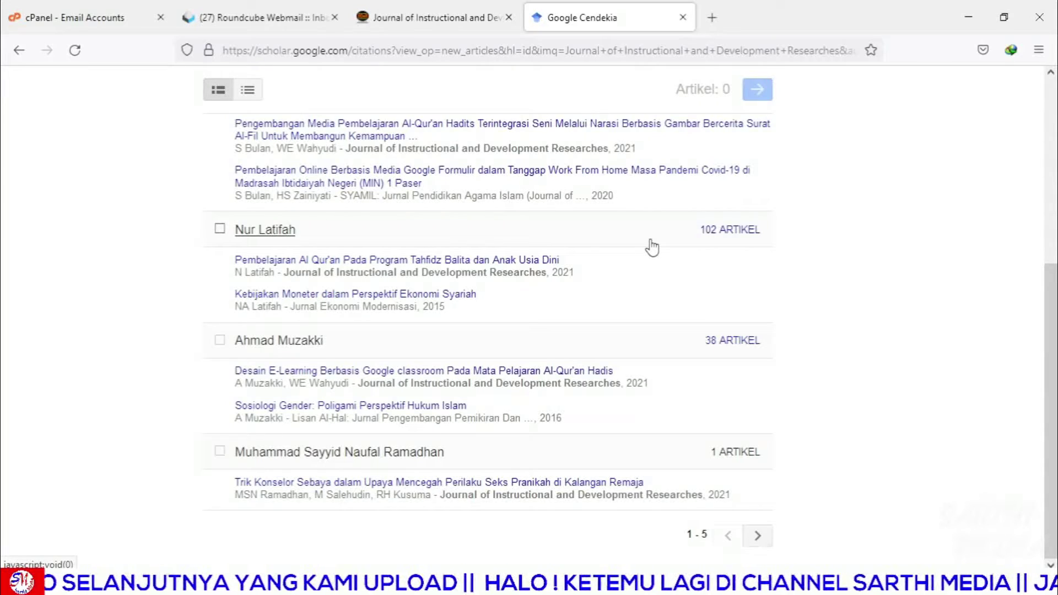
pyautogui.scroll(2, 652, 248)
pyautogui.scroll(2, 652, 246)
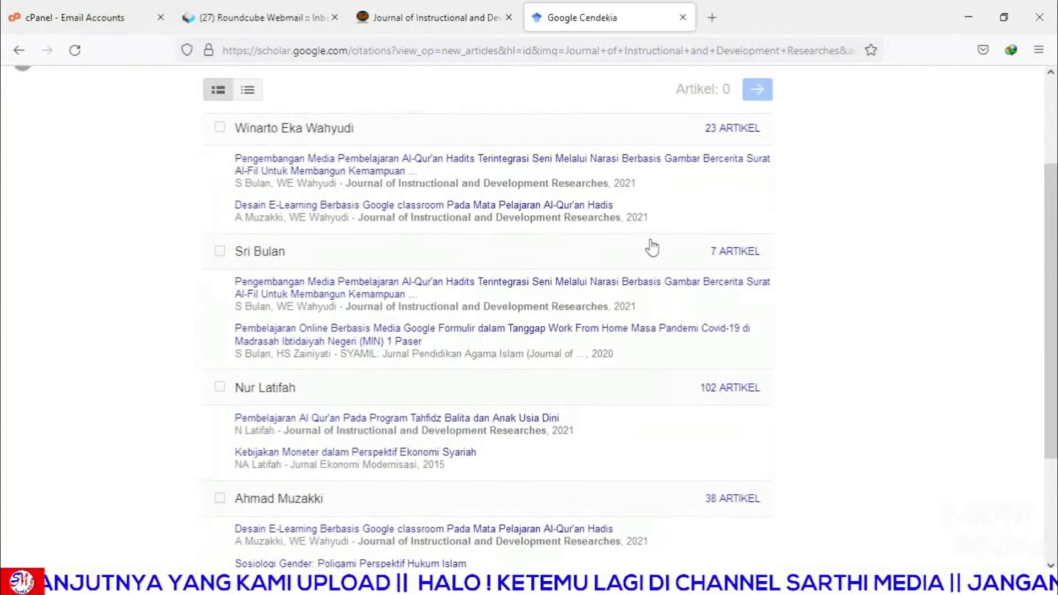
pyautogui.scroll(3, 617, 218)
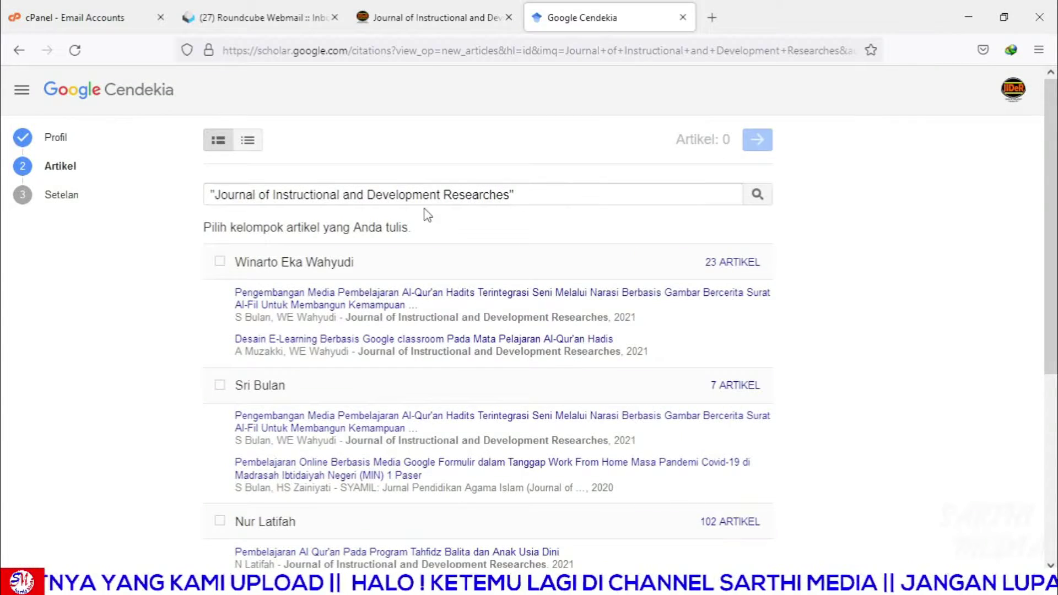
pyautogui.scroll(-2, 436, 198)
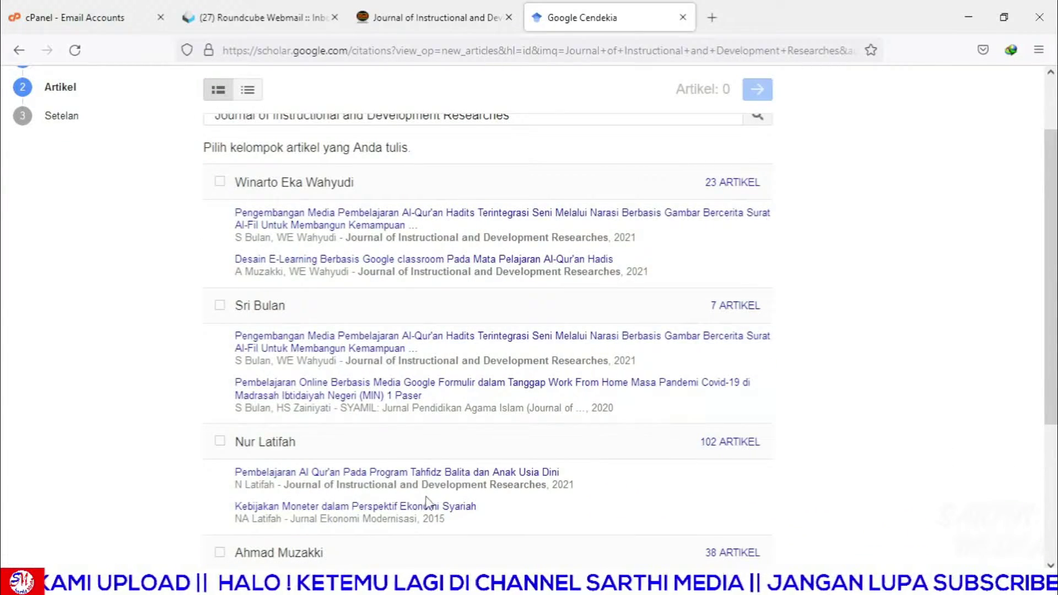
pyautogui.click(220, 441)
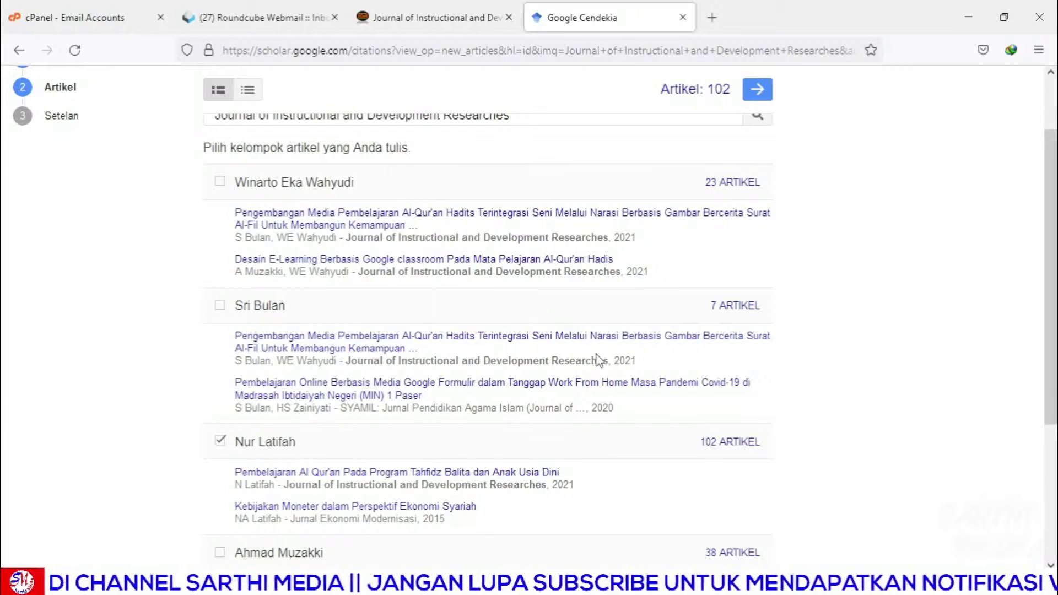
pyautogui.scroll(3, 595, 356)
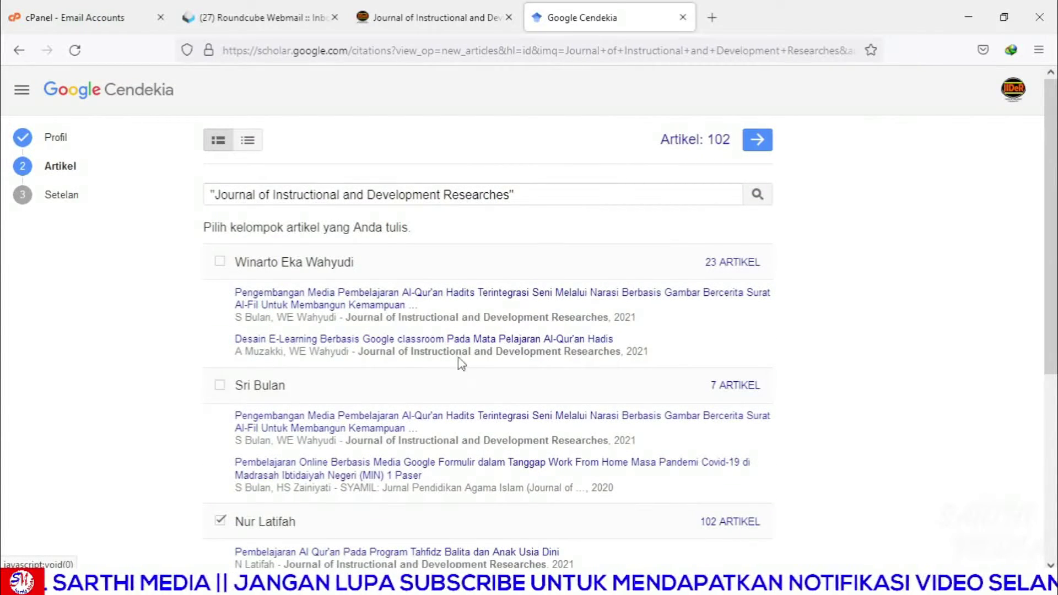
pyautogui.click(220, 386)
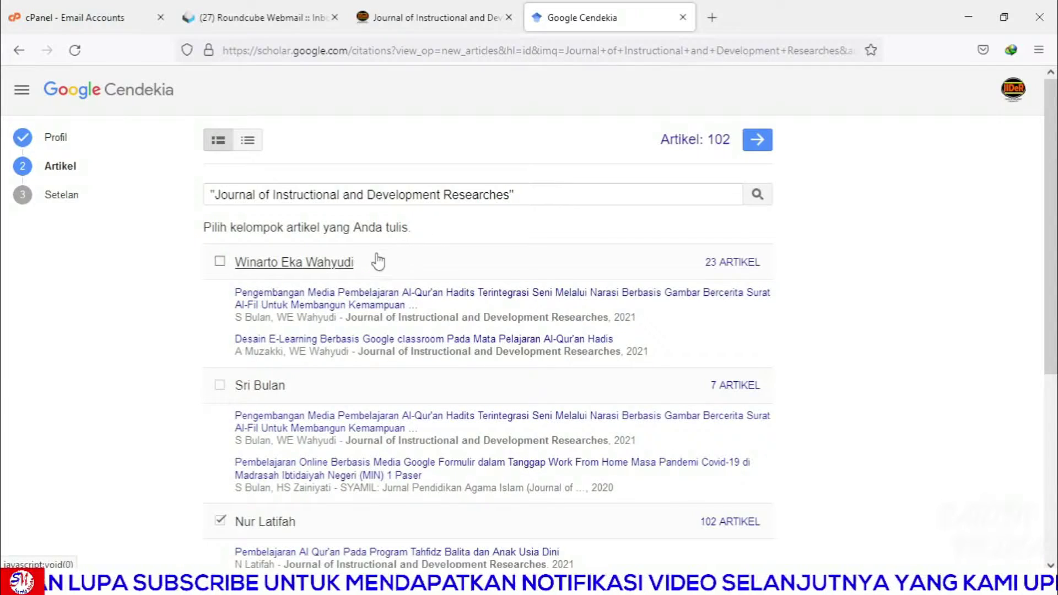
# - Switch to the individual article listing and select all four articles published in Journal of Instructional and Development Researches
pyautogui.click(246, 144)
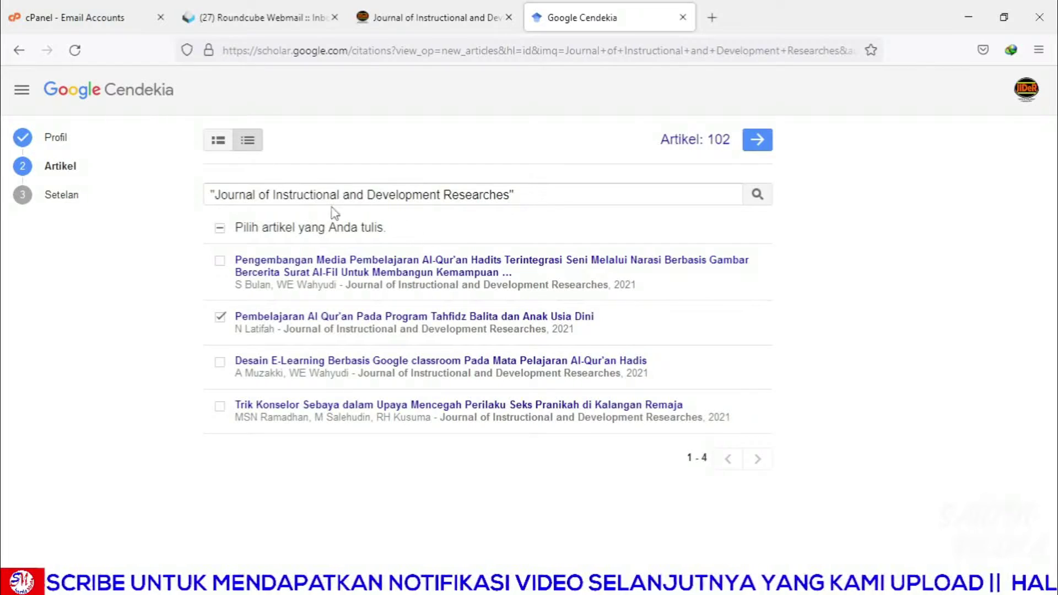
pyautogui.click(221, 318)
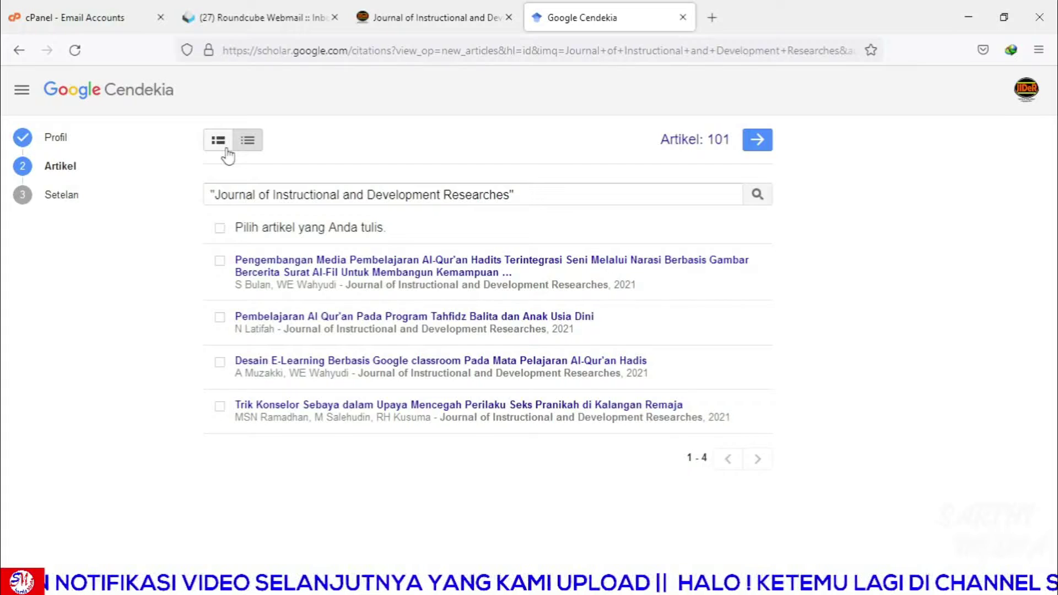
pyautogui.click(256, 149)
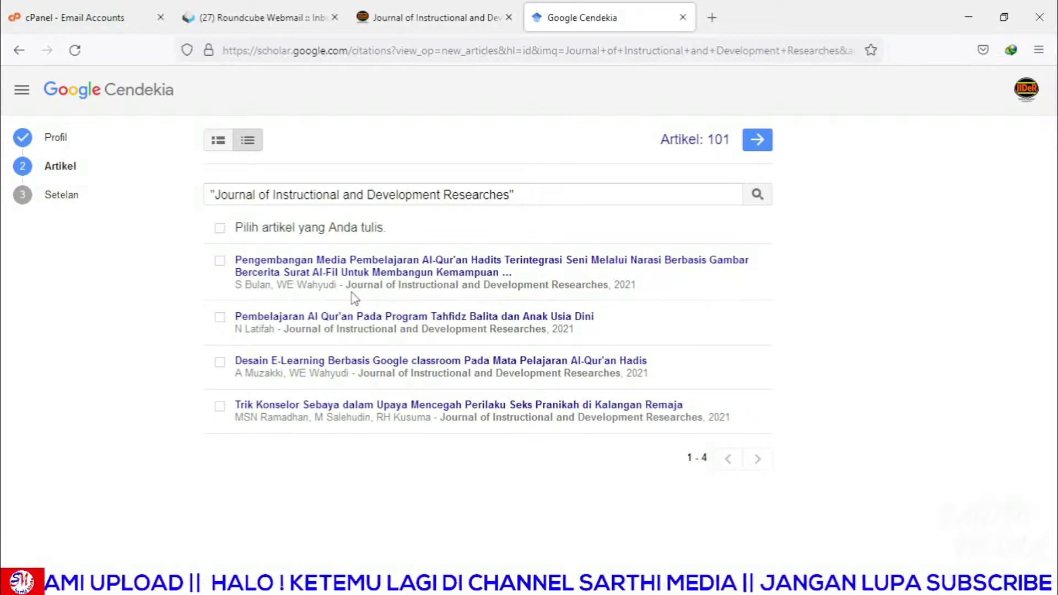
pyautogui.click(220, 261)
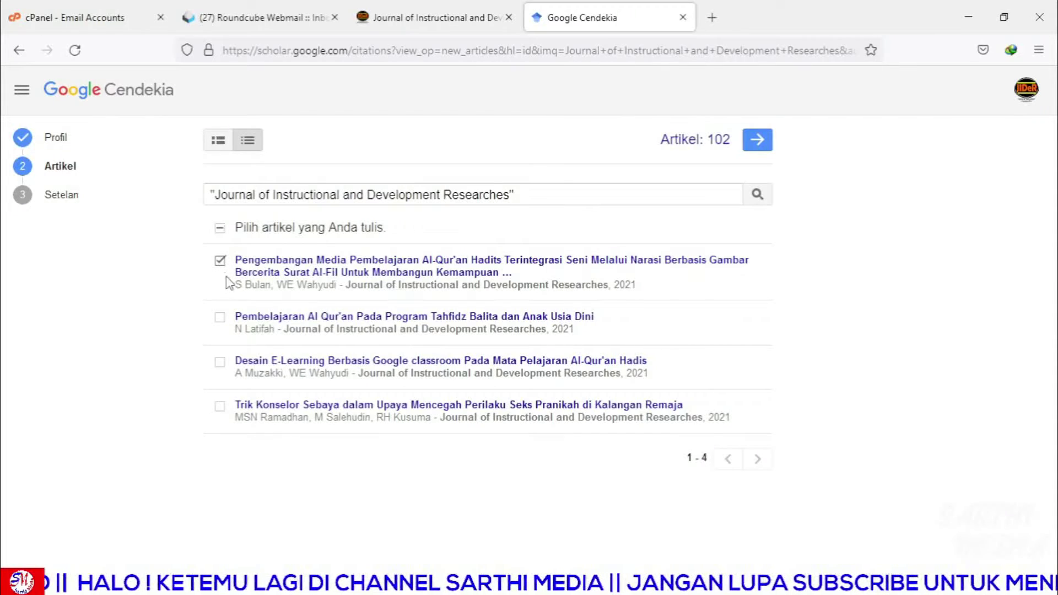
pyautogui.click(218, 319)
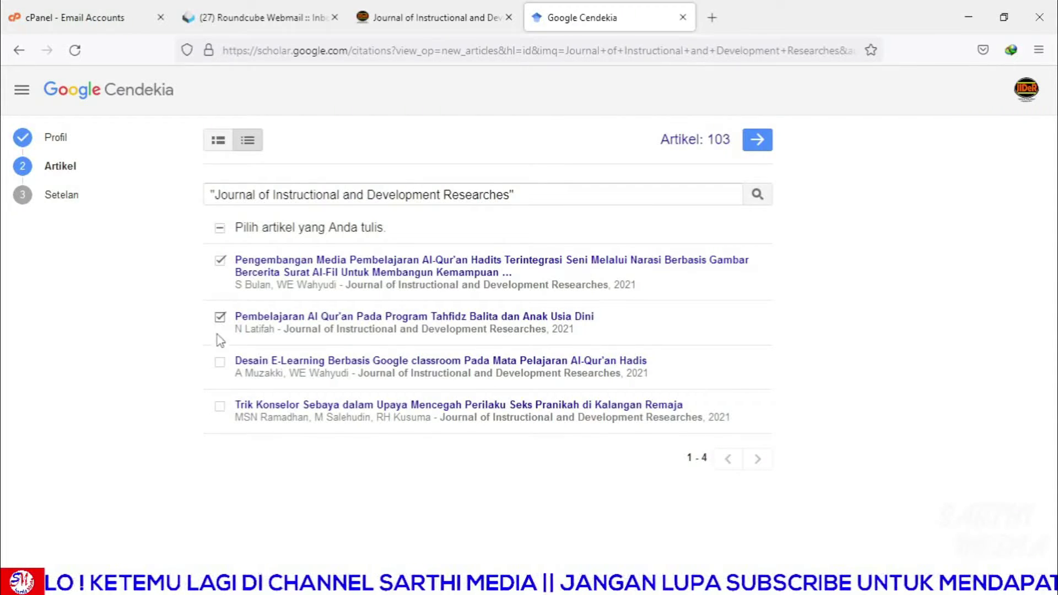
pyautogui.click(219, 362)
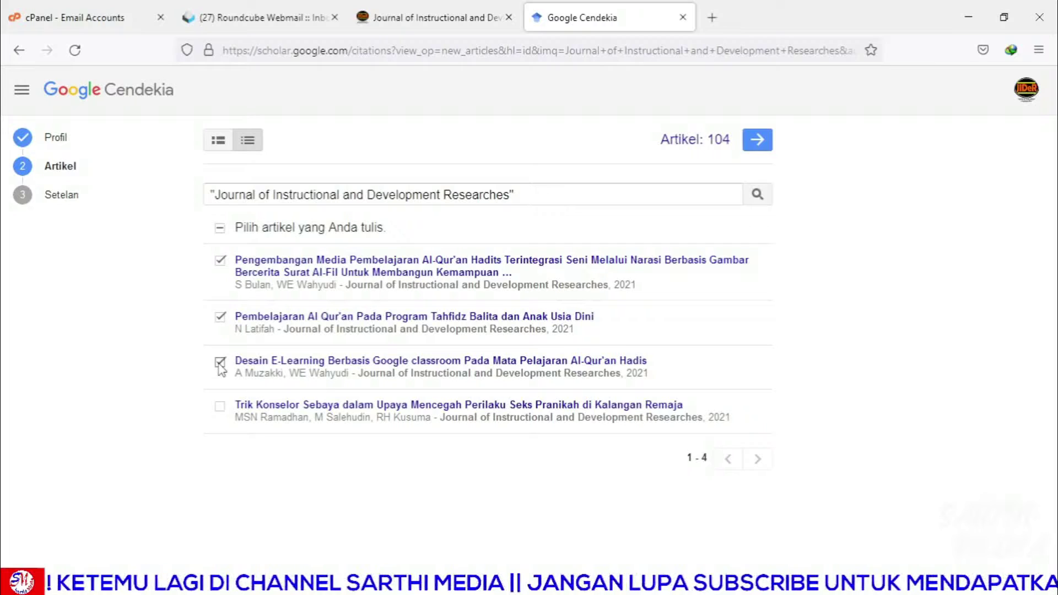
pyautogui.click(220, 407)
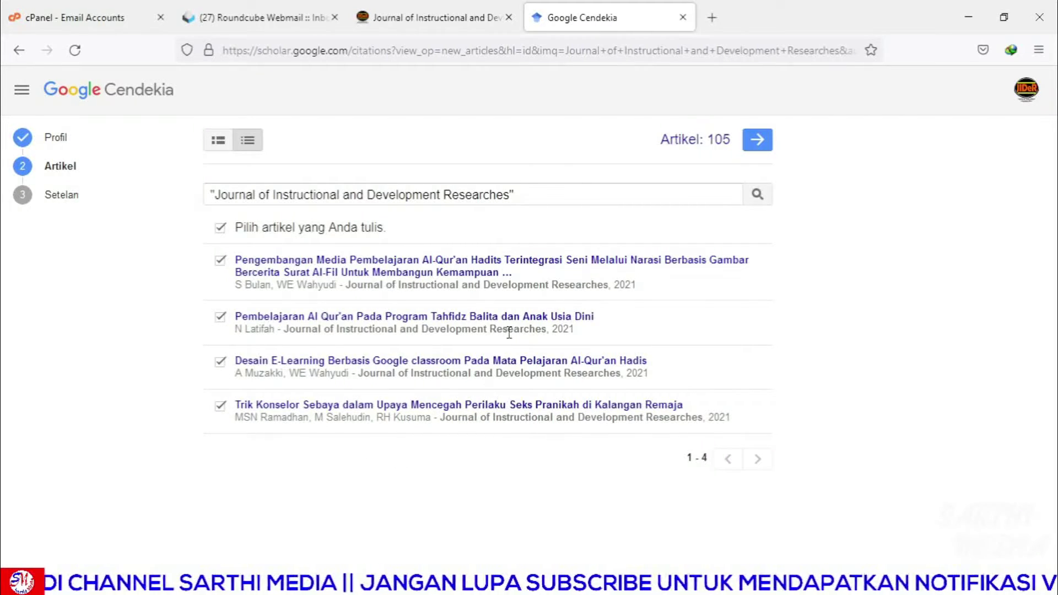
# - Continue to the profile settings and complete the profile with automatic article updates and public visibility
pyautogui.click(760, 147)
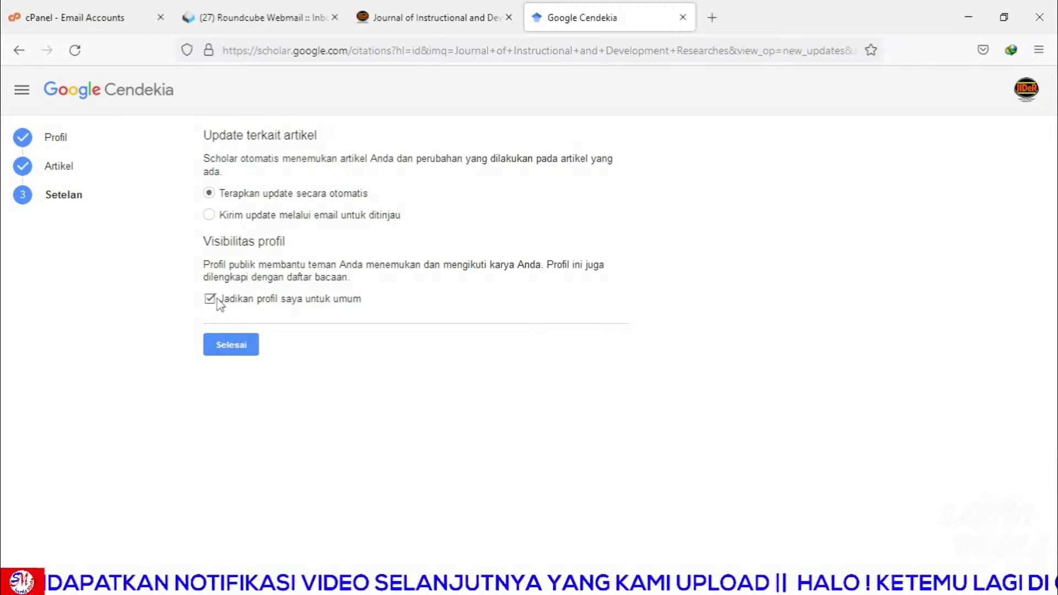
pyautogui.click(237, 358)
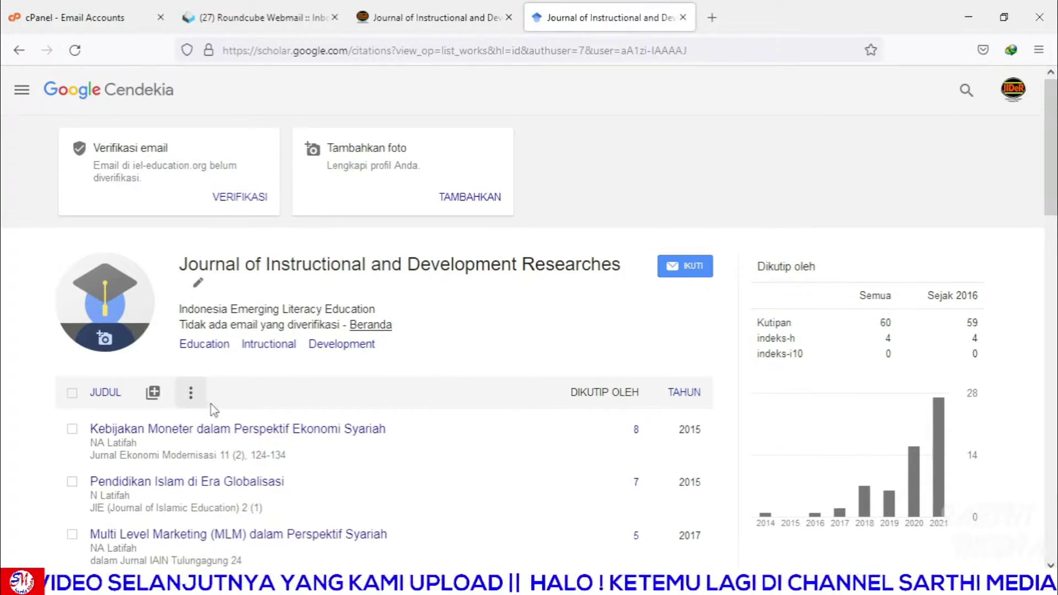
# - Review the profile's article list and delete the article "Kebijakan Moneter dalam Perspektif Ekonomi Syariah"
pyautogui.scroll(-2, 292, 420)
pyautogui.scroll(-3, 455, 389)
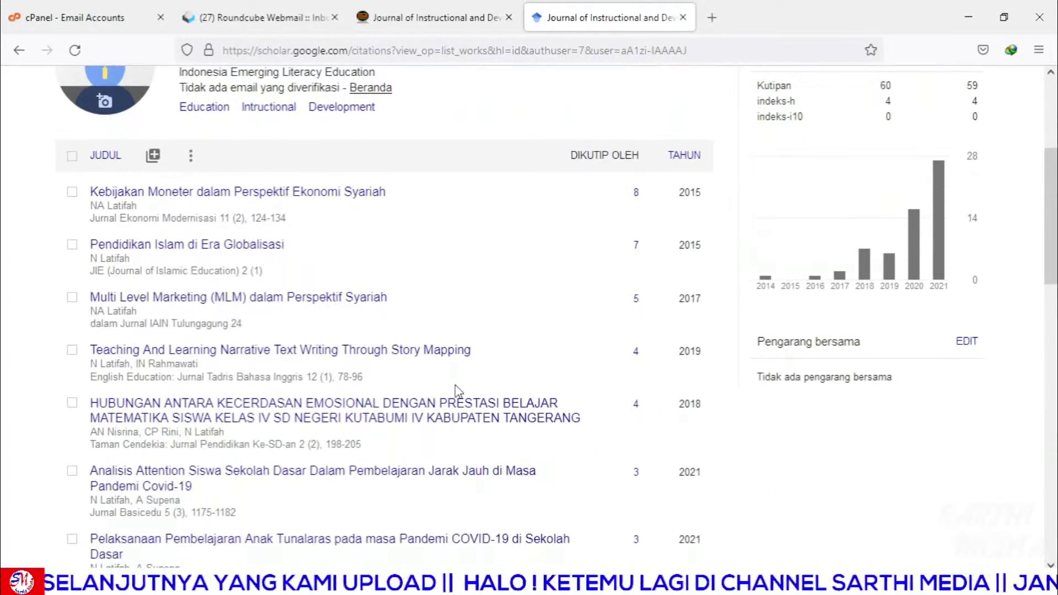
pyautogui.scroll(3, 455, 391)
pyautogui.scroll(-10, 457, 391)
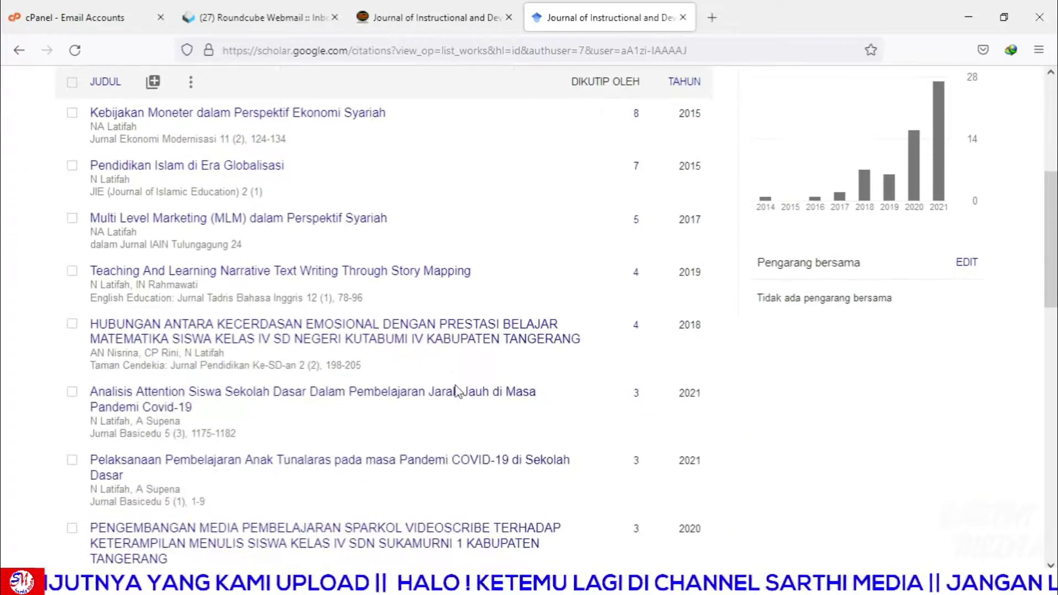
pyautogui.scroll(10, 456, 392)
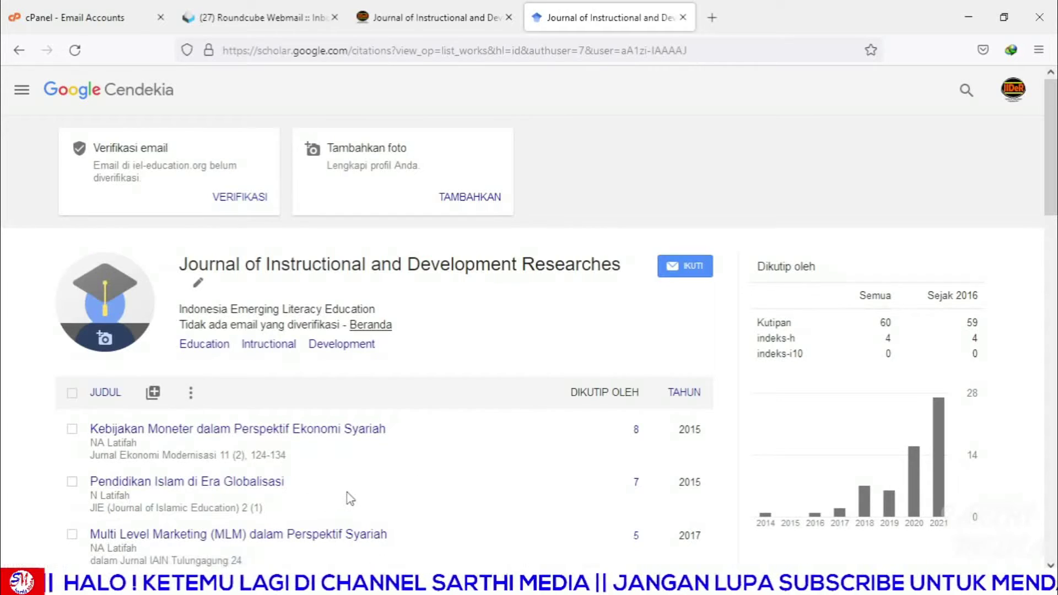
pyautogui.click(72, 432)
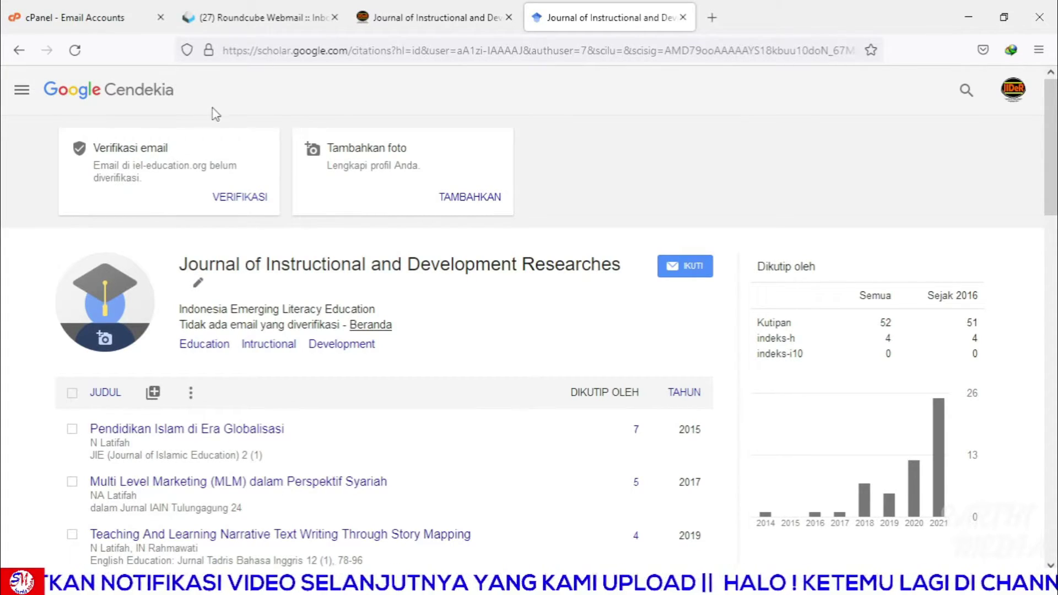
# - Switch to the Roundcube inbox, verify the journal's email address through Google Scholar's verification message, and reload the Scholar profile
pyautogui.click(259, 10)
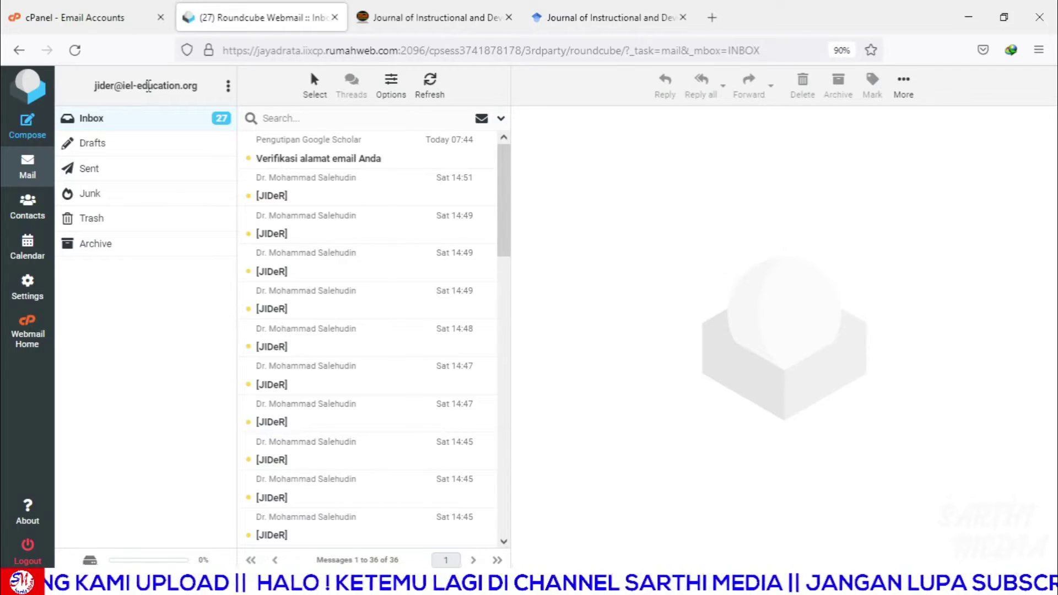
pyautogui.click(318, 165)
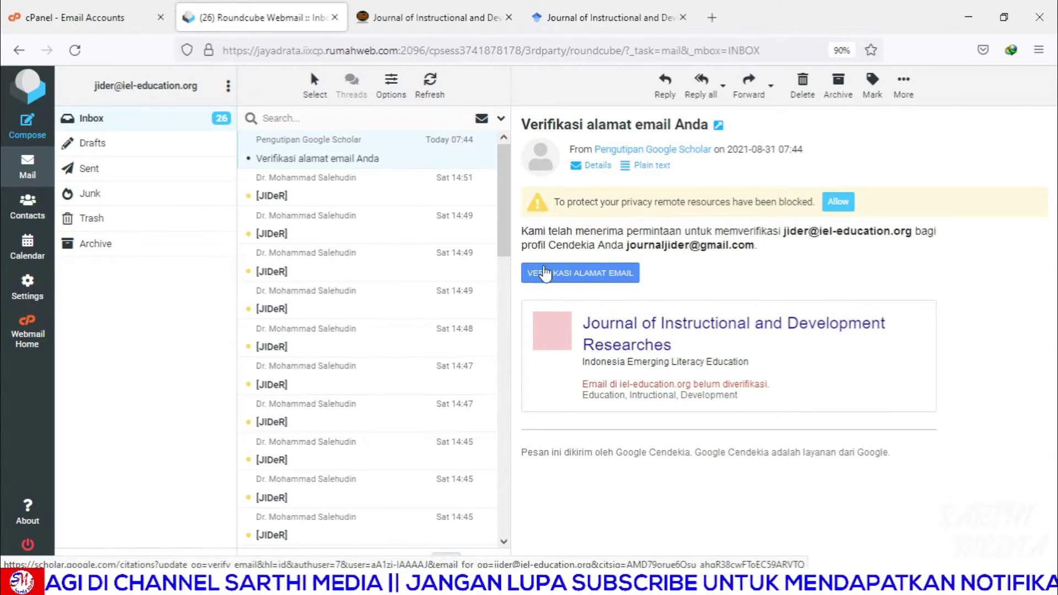
pyautogui.click(550, 285)
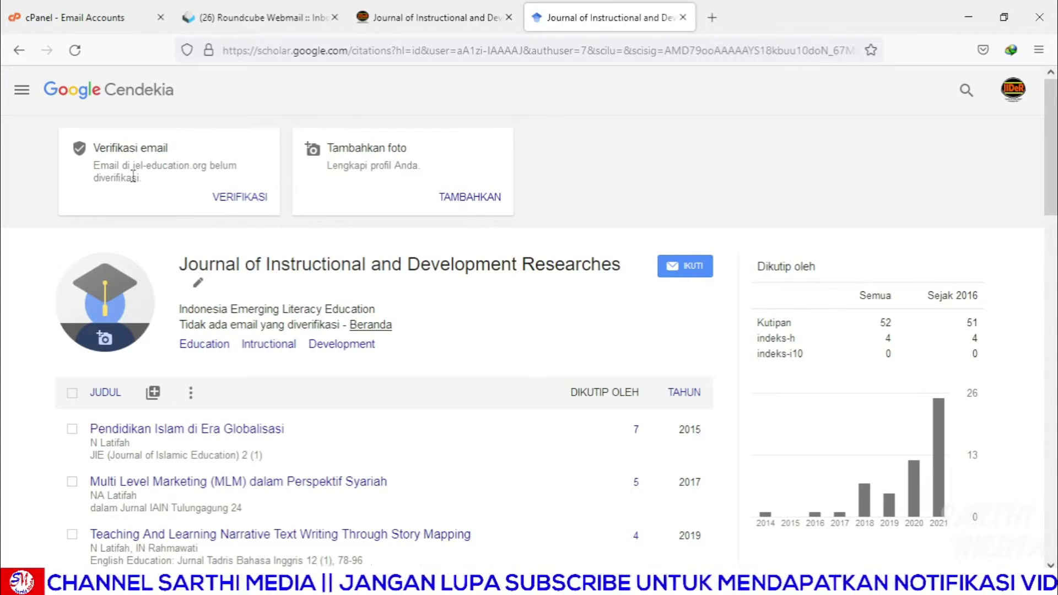
pyautogui.click(279, 16)
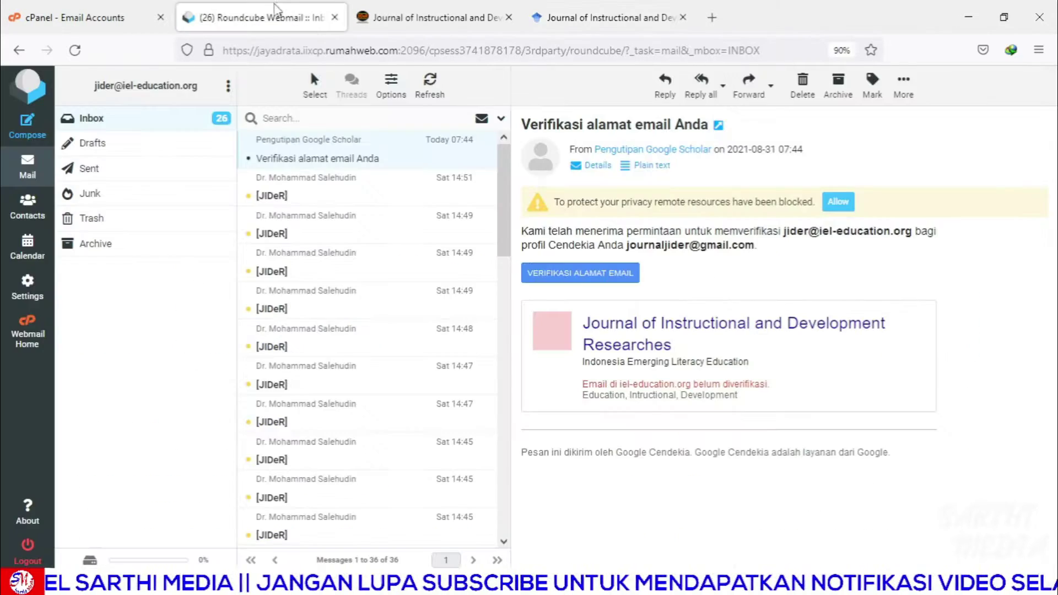
pyautogui.click(591, 283)
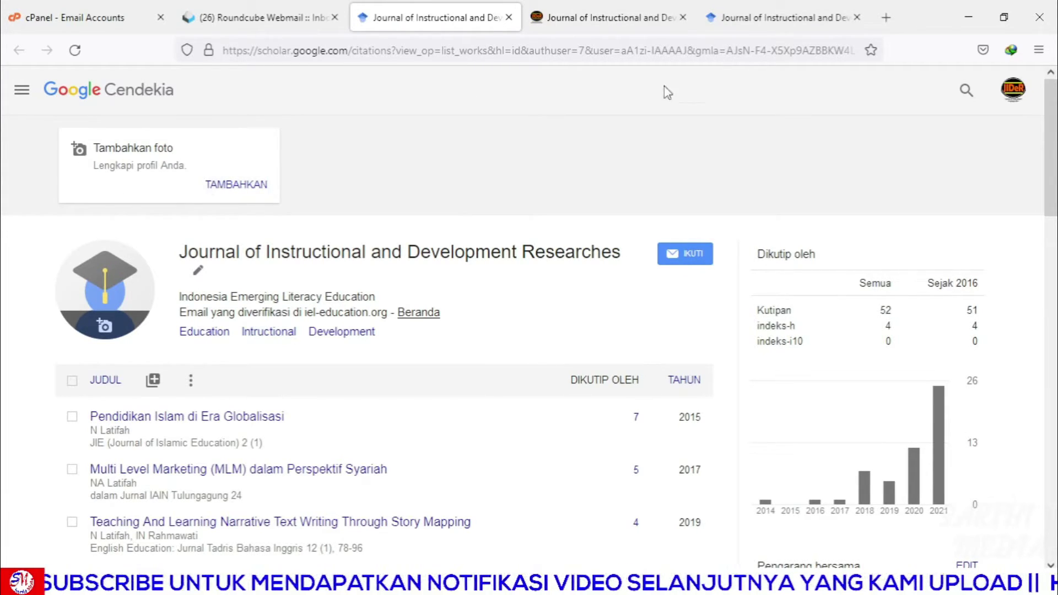
pyautogui.click(780, 11)
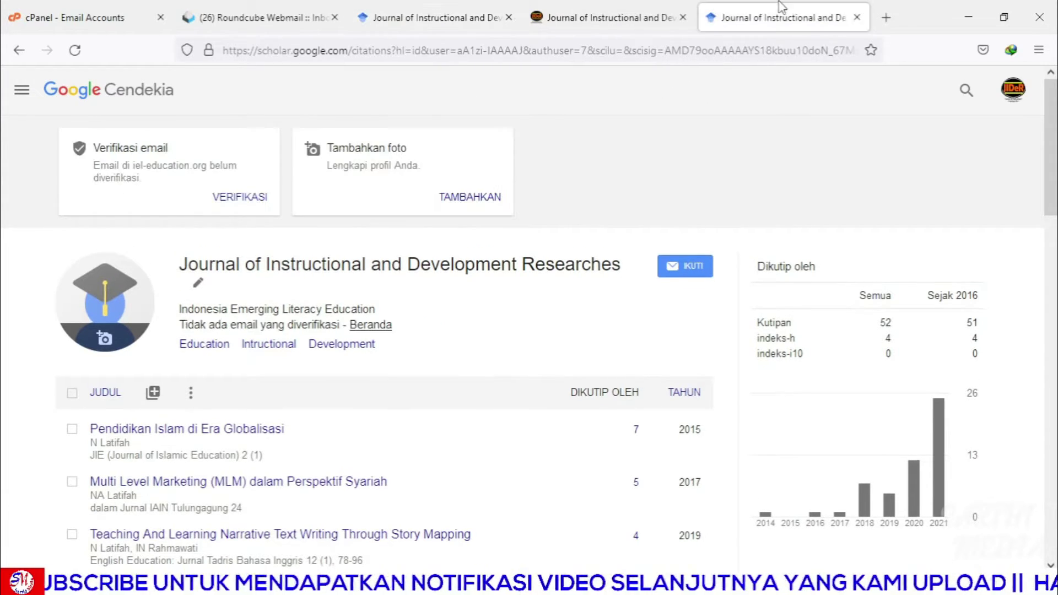
pyautogui.click(82, 47)
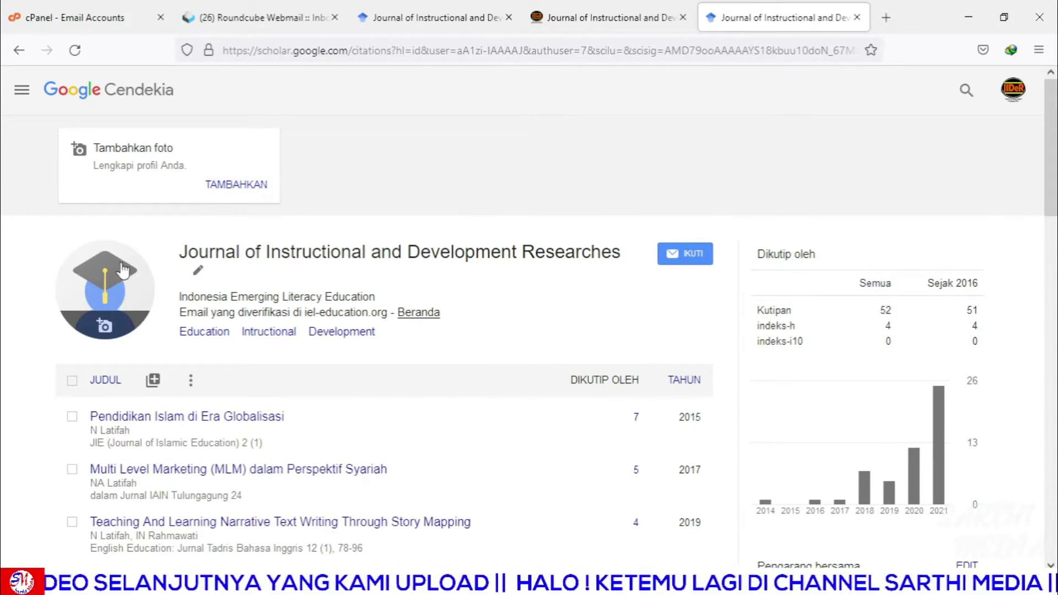
# - Add the JIder logo image from the Pictures folder as the profile photo
pyautogui.click(233, 195)
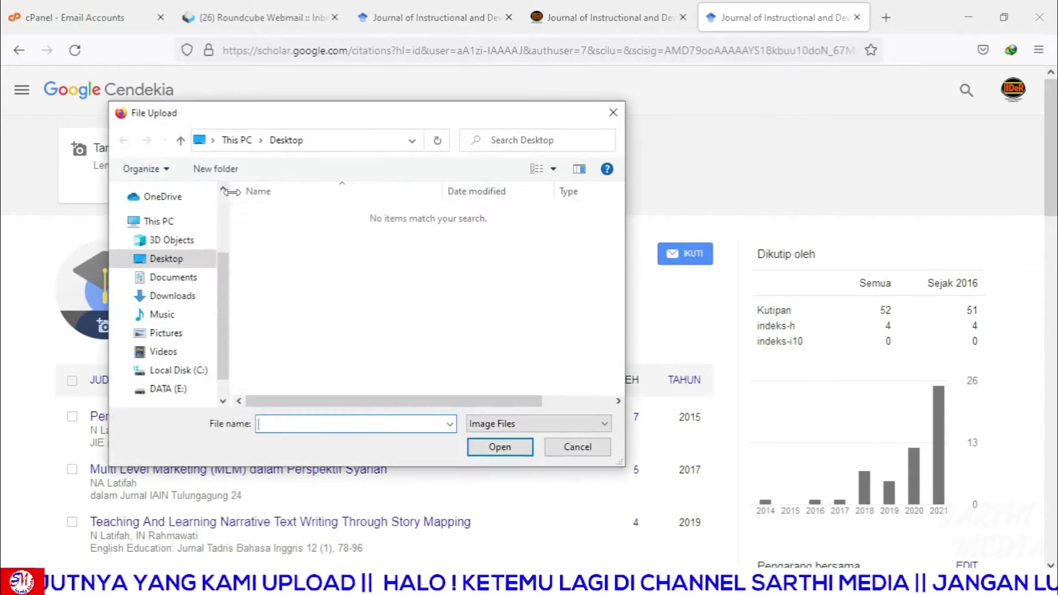
pyautogui.click(175, 333)
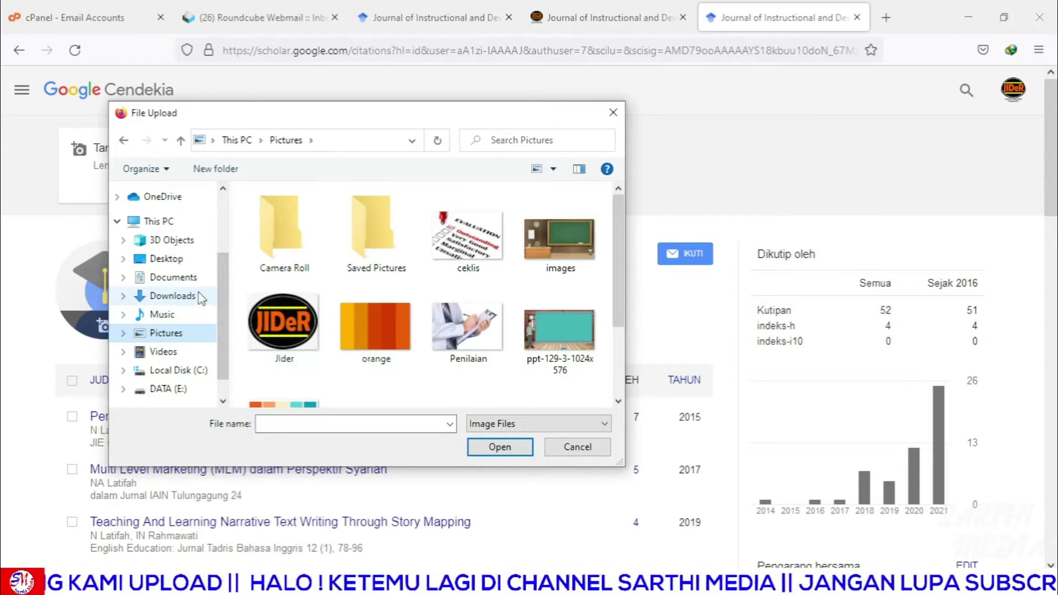
pyautogui.click(172, 295)
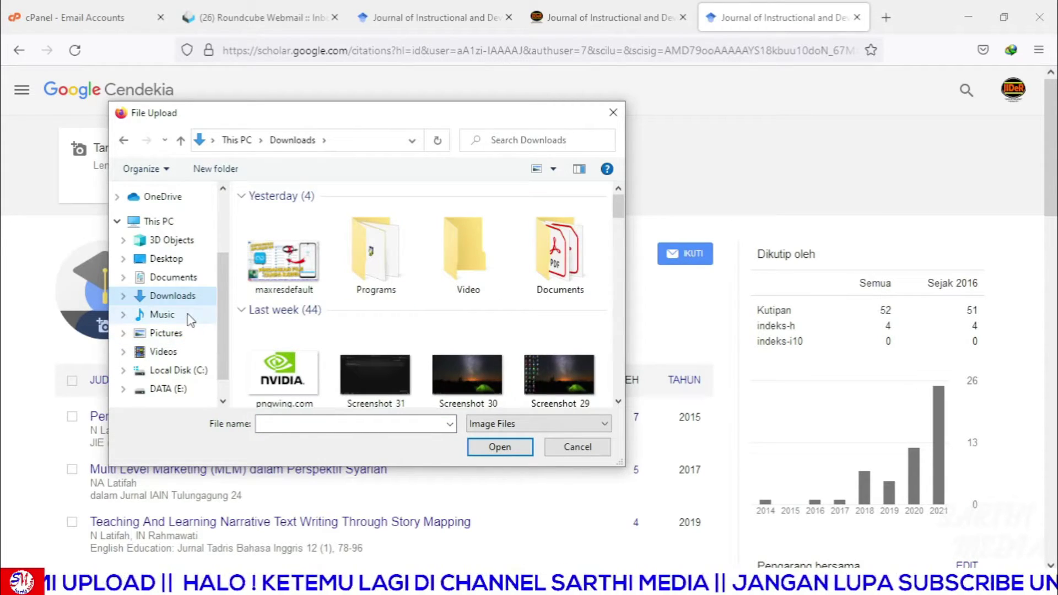
pyautogui.click(189, 333)
pyautogui.click(269, 332)
pyautogui.click(487, 448)
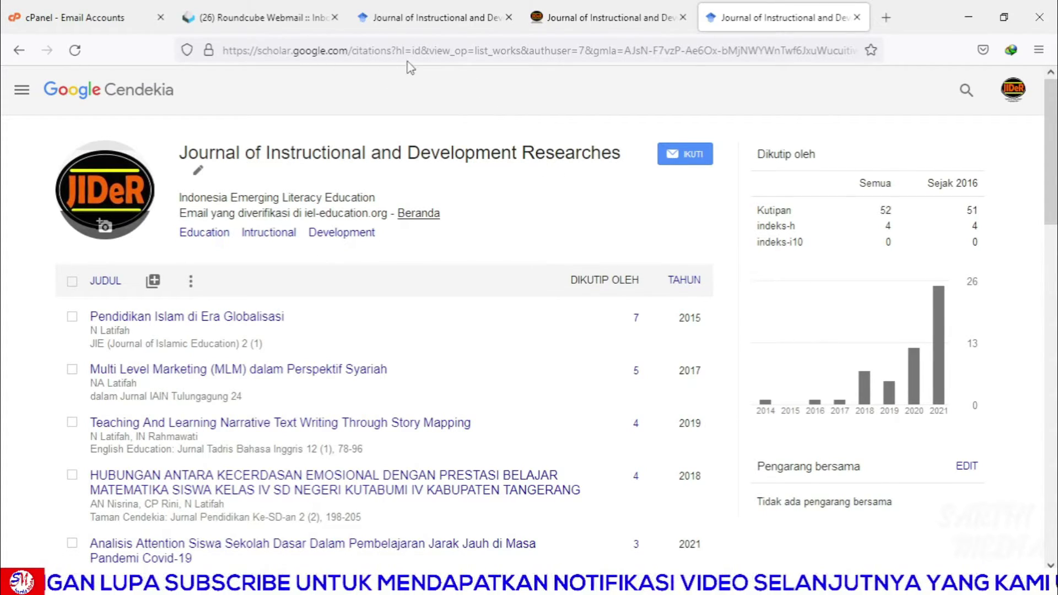
pyautogui.click(422, 50)
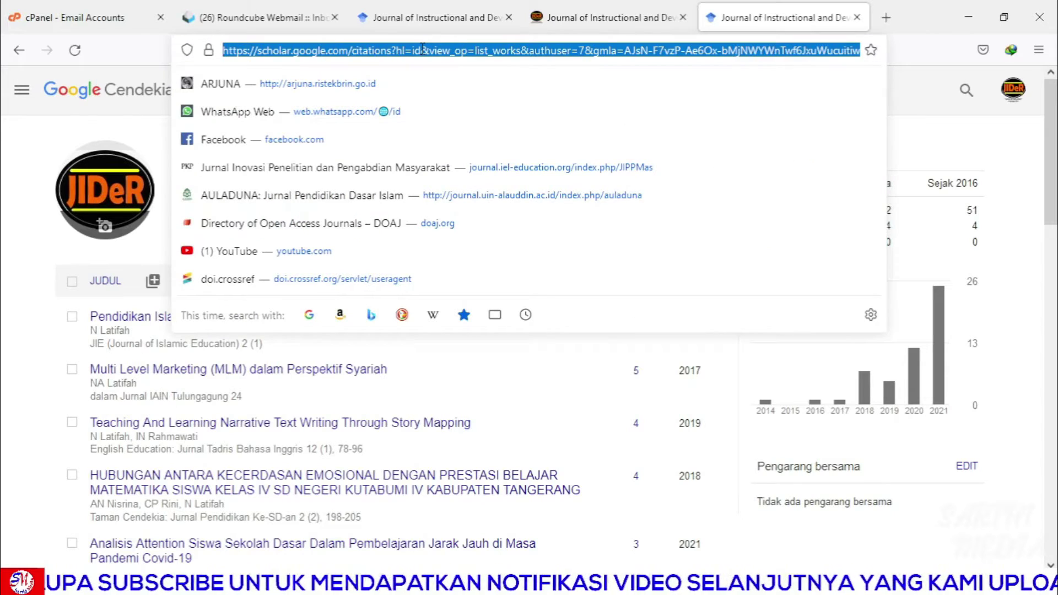
pyautogui.click(424, 110)
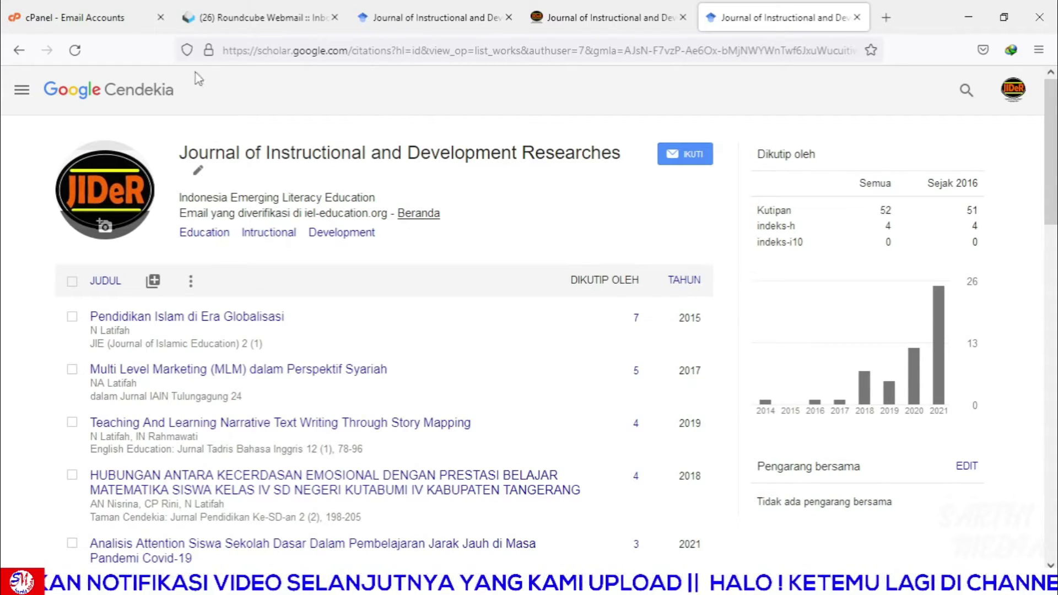
pyautogui.moveTo(565, 53); pyautogui.dragTo(876, 52)
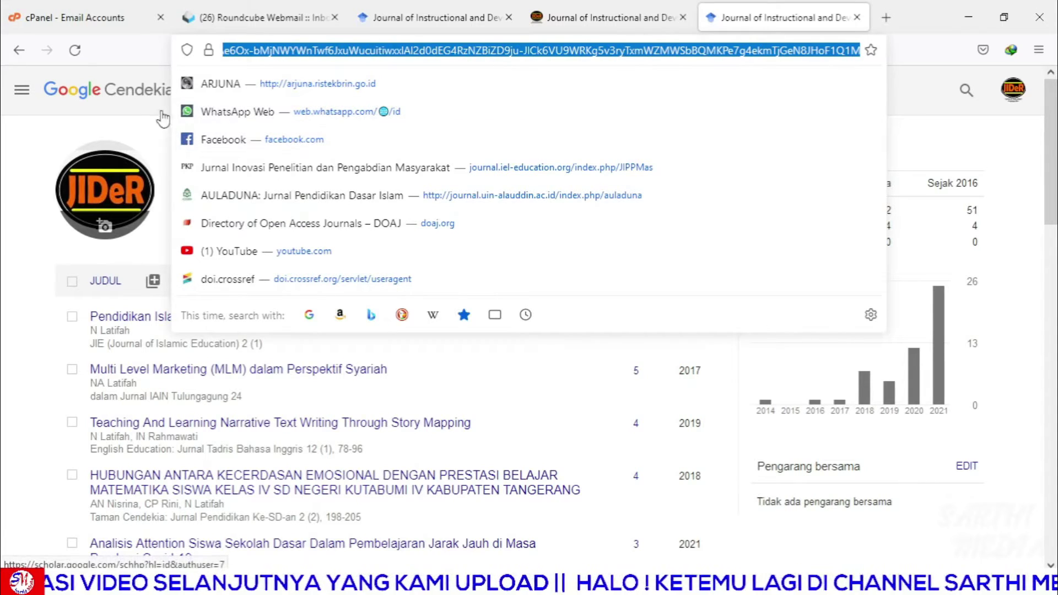
pyautogui.click(115, 144)
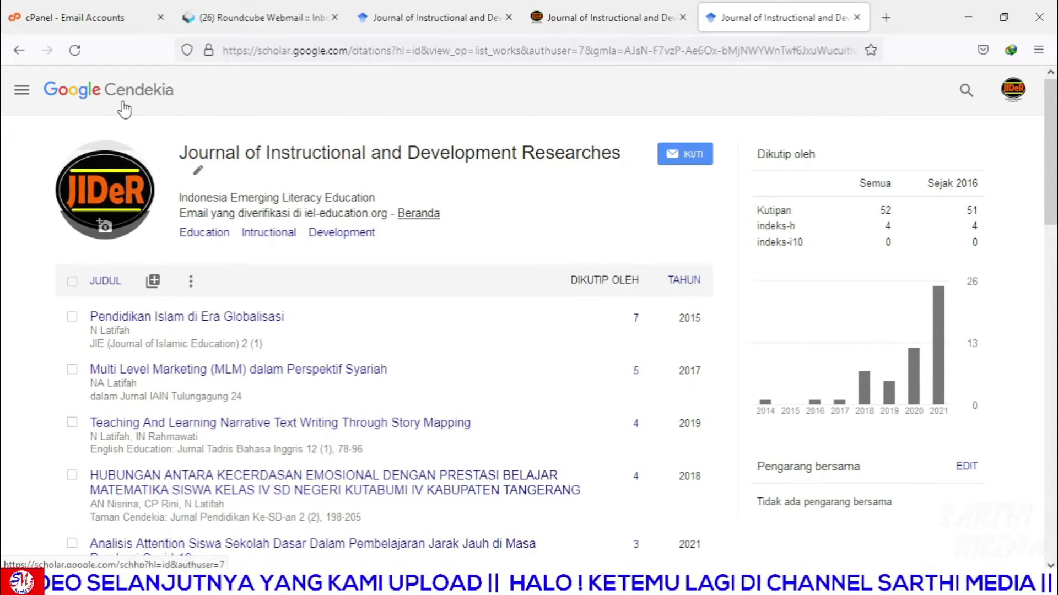
# - Reopen the journal's profile from the Scholar home page and load its address without the "&hl=id&authuser=7" part
pyautogui.click(89, 96)
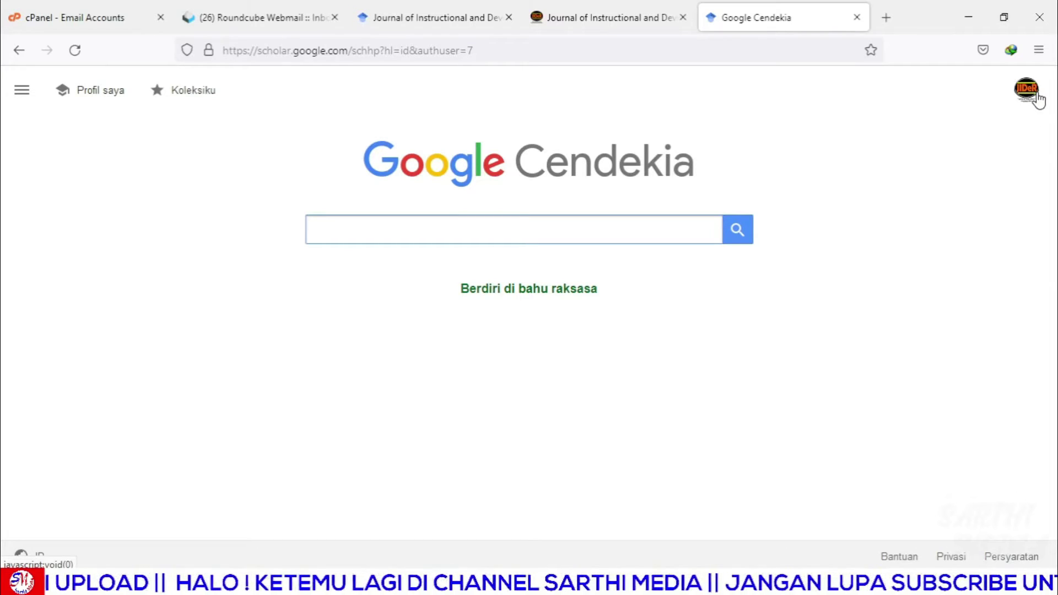
pyautogui.click(101, 92)
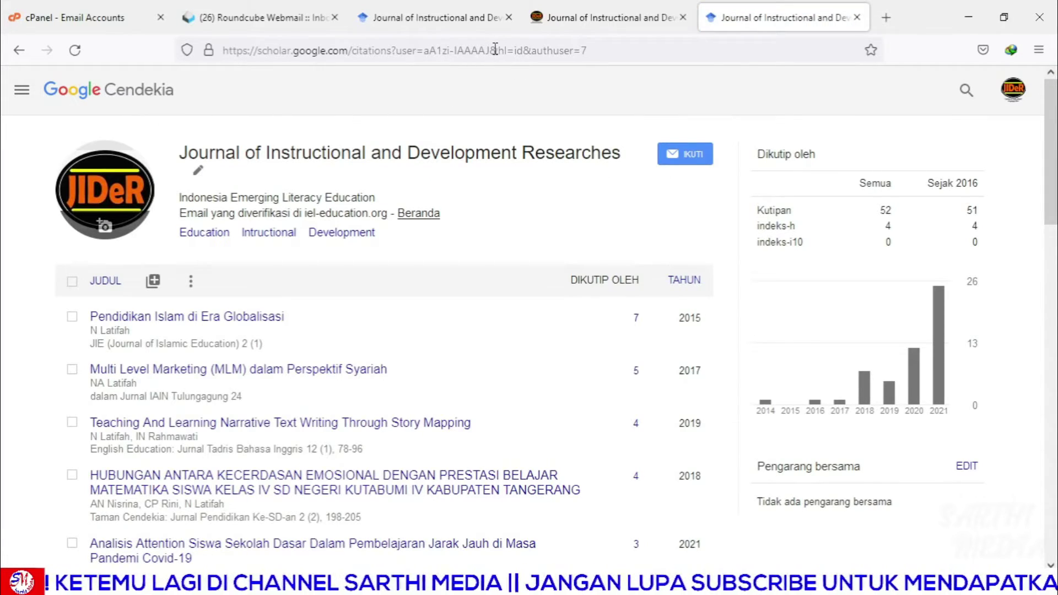
pyautogui.moveTo(492, 50); pyautogui.dragTo(651, 49)
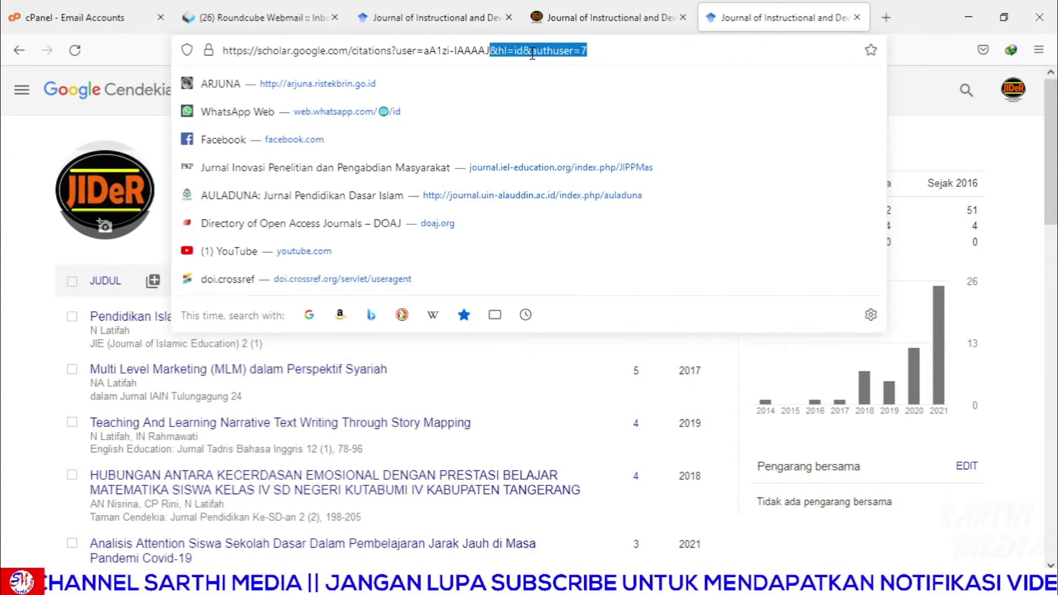
pyautogui.press('BackSpace')
pyautogui.press('Return')
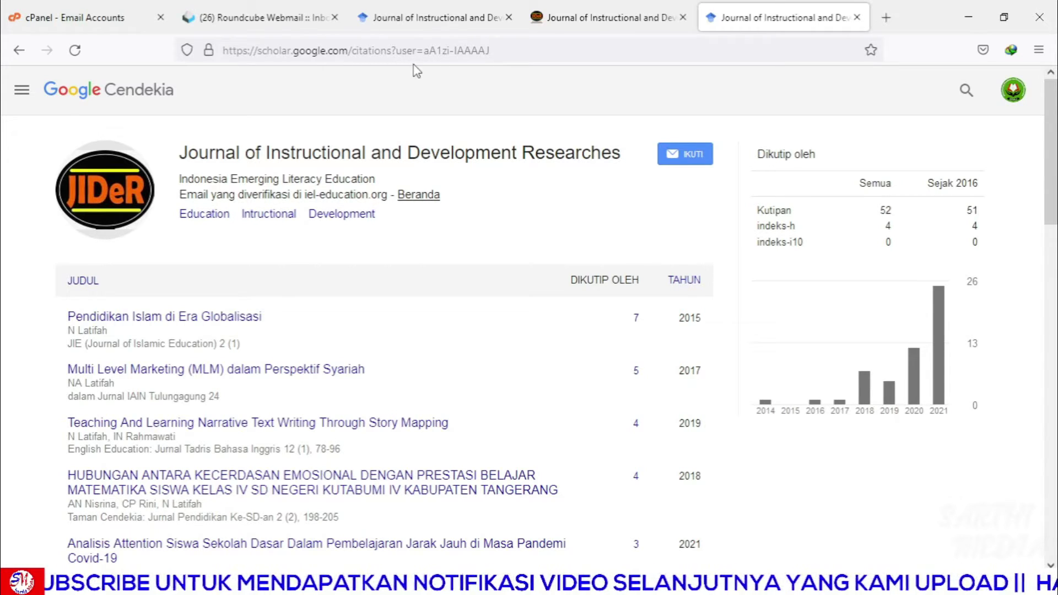
# - Copy only the user ID portion of the profile's web address
pyautogui.moveTo(426, 51); pyautogui.dragTo(501, 53)
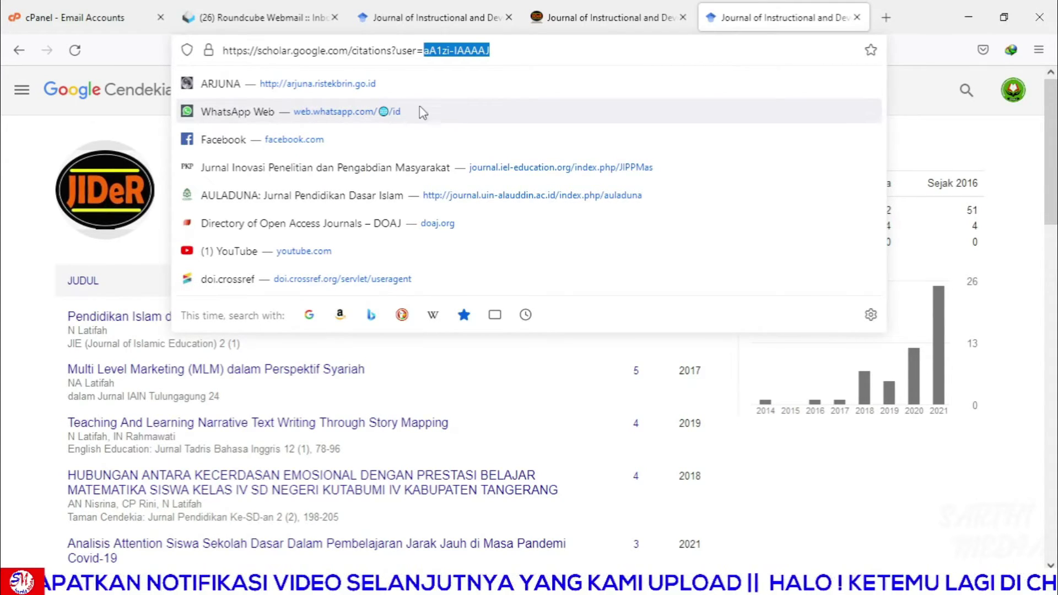
pyautogui.rightClick(479, 52)
pyautogui.press('c')
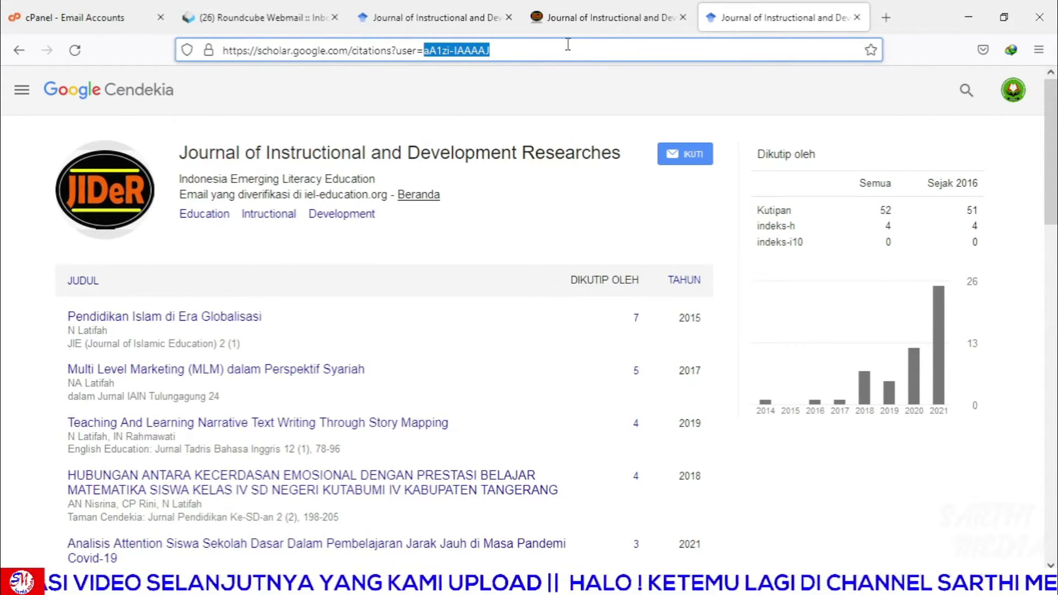
# - Switch to Chrome and look over the Scholar profile of Jurnal Inovasi Penelitian dan Pengabdian Masyarakat
pyautogui.moveTo(88, 584)
pyautogui.click(89, 496)
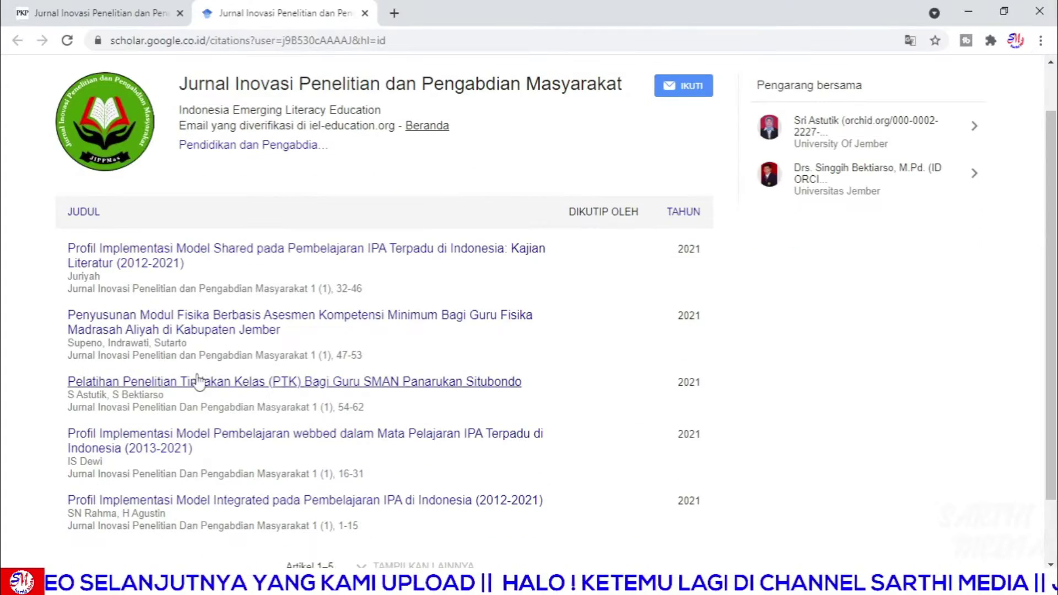
pyautogui.scroll(-1, 213, 380)
pyautogui.scroll(3, 243, 226)
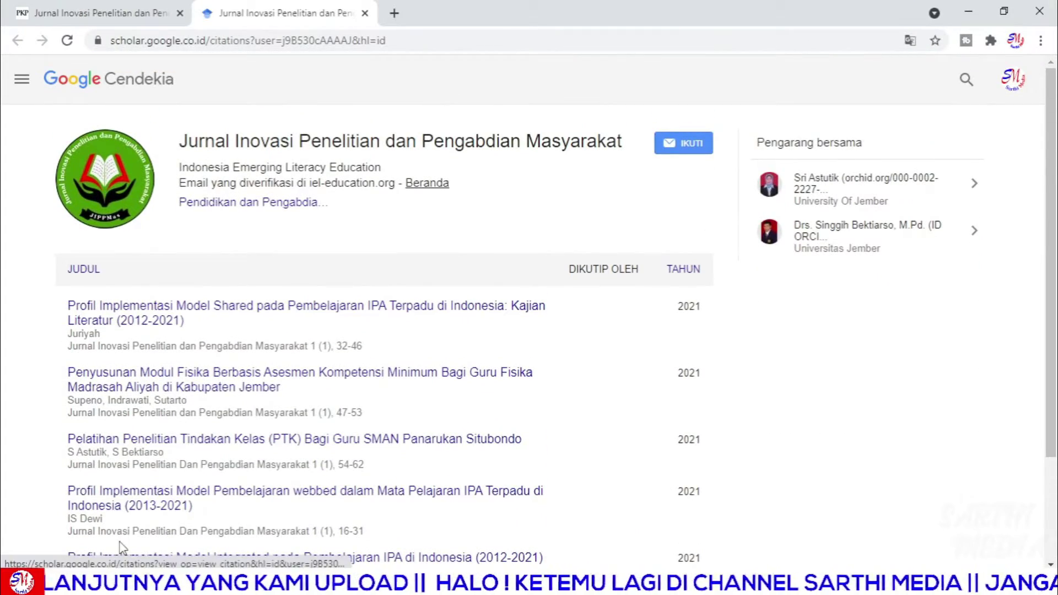
# - Switch back to Firefox and copy the complete shortened address of the Journal of Instructional and Development Researches profile
pyautogui.click(143, 584)
pyautogui.click(465, 51)
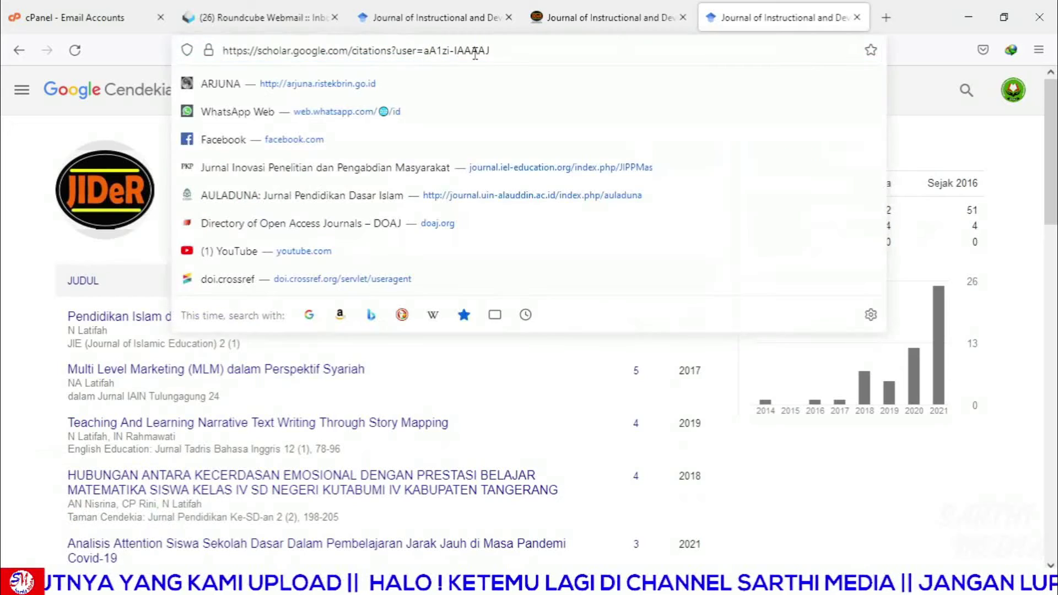
pyautogui.moveTo(522, 50); pyautogui.dragTo(220, 50)
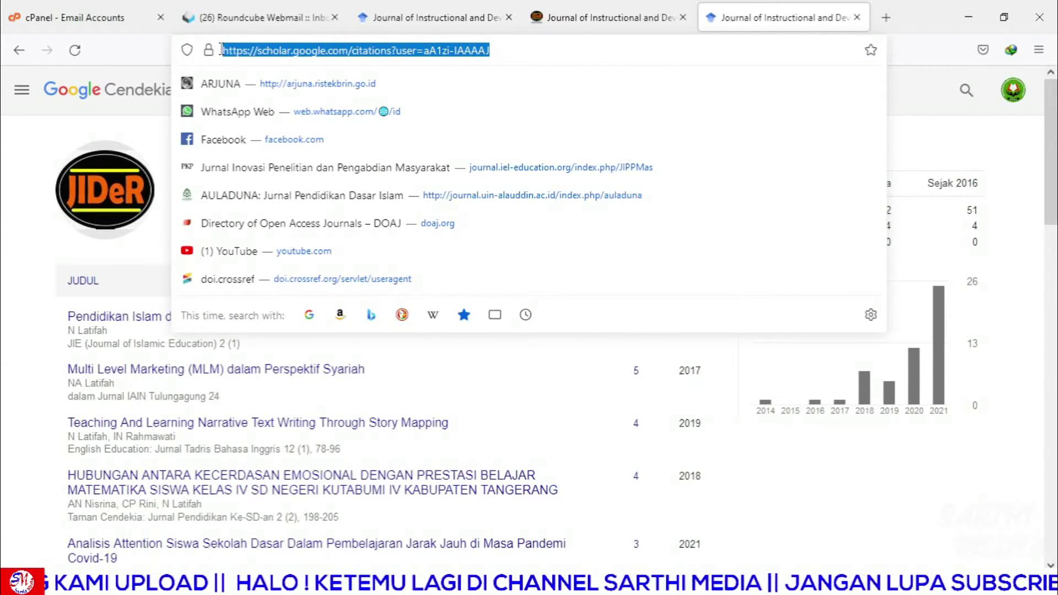
pyautogui.click(28, 287)
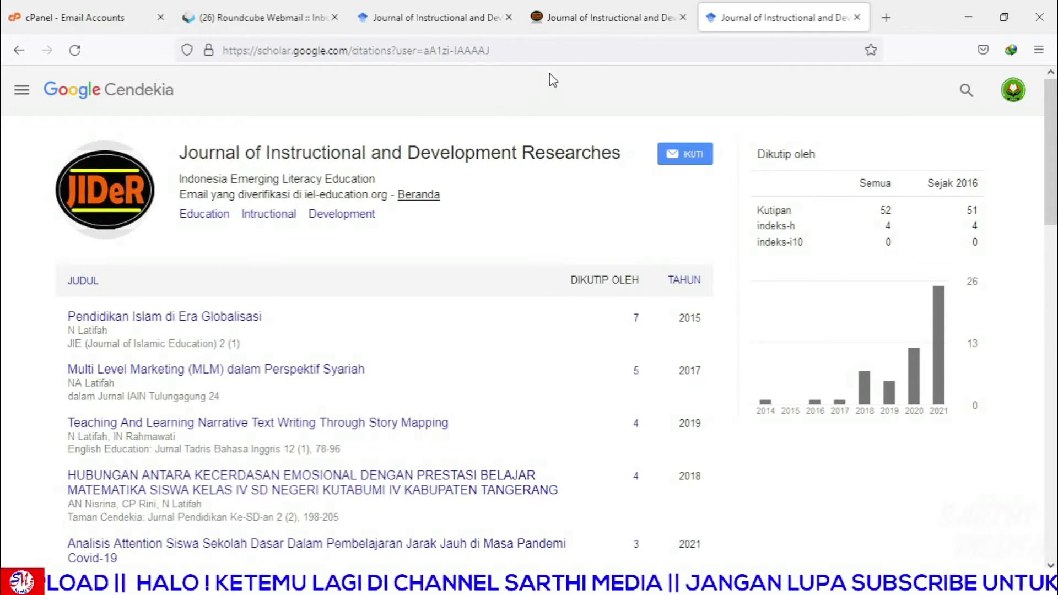
# - Go to the JIDeR journal website, enter its OJS dashboard, and open the Website settings
pyautogui.click(620, 5)
pyautogui.click(552, 215)
pyautogui.scroll(3, 569, 200)
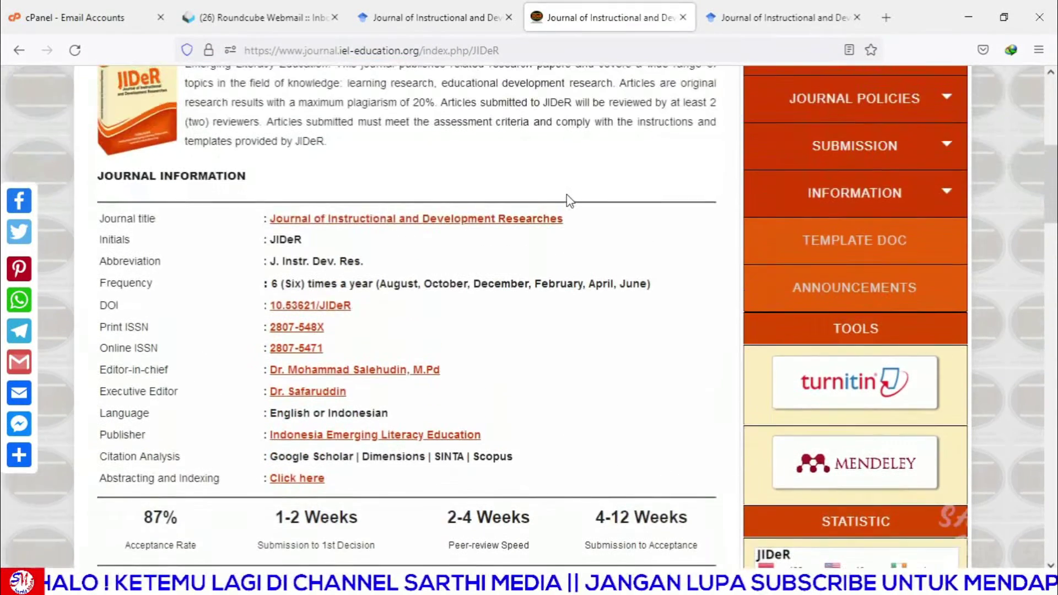
pyautogui.scroll(-3, 557, 175)
pyautogui.scroll(3, 559, 154)
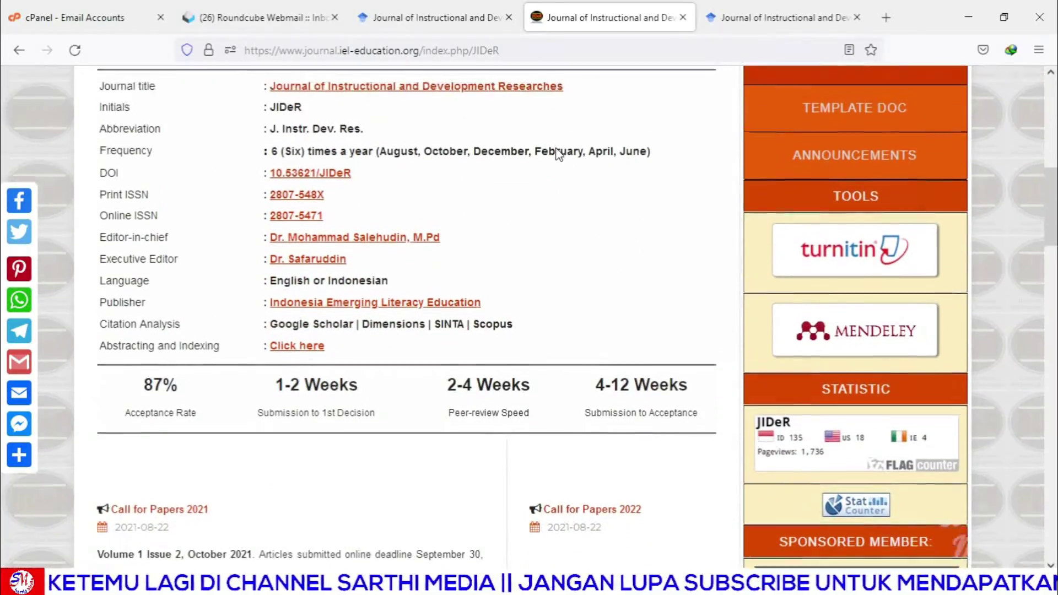
pyautogui.scroll(7, 561, 148)
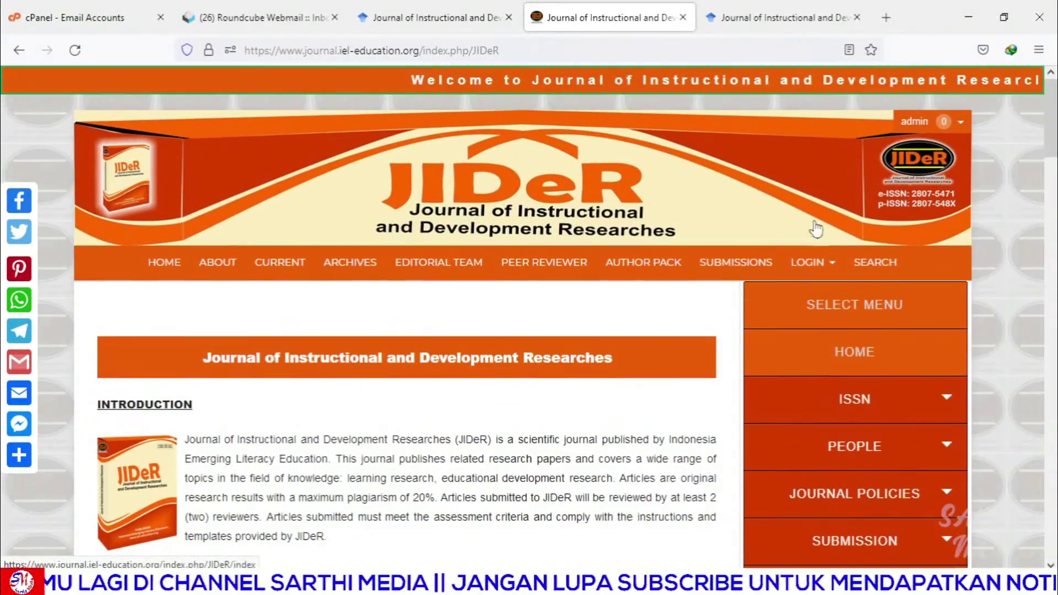
pyautogui.moveTo(838, 278)
pyautogui.click(843, 295)
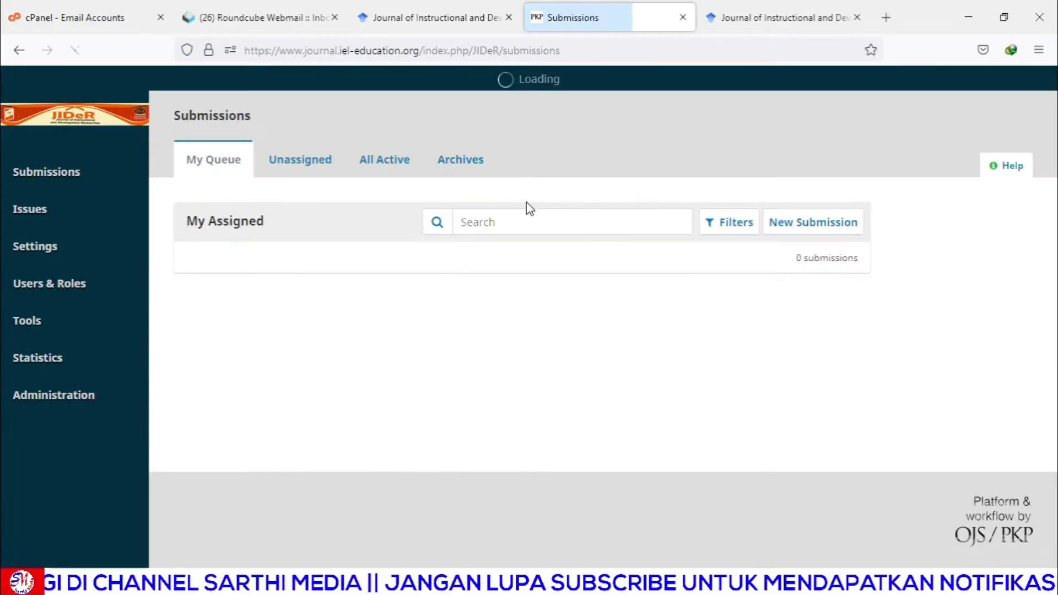
pyautogui.moveTo(134, 318)
pyautogui.moveTo(106, 262)
pyautogui.click(203, 280)
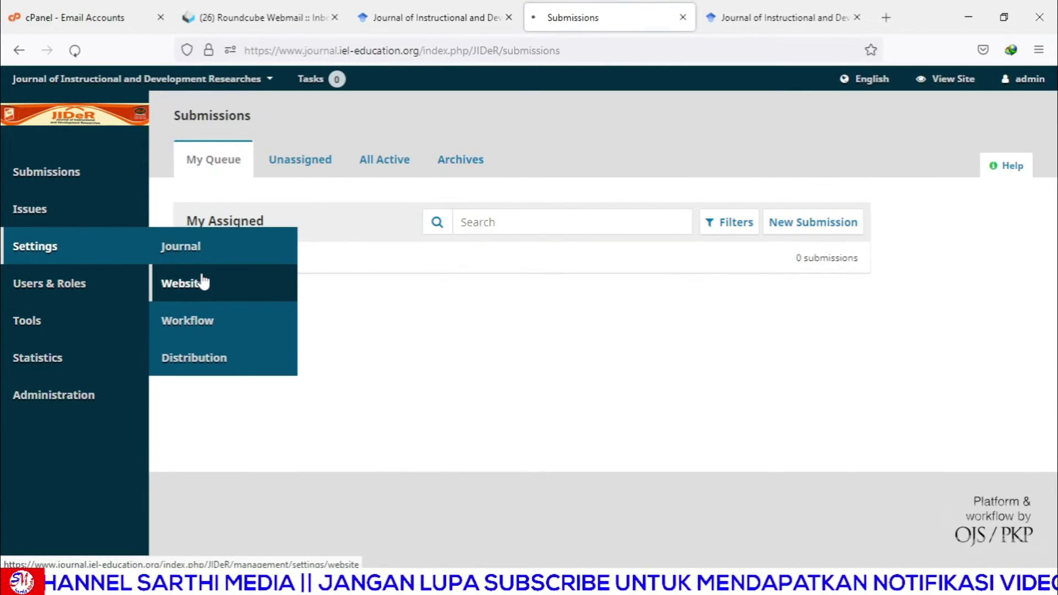
# - Link the Google Scholar logo in the Page Footer to the copied Scholar profile address, replacing its placeholder URL
pyautogui.scroll(-4, 437, 287)
pyautogui.scroll(3, 597, 90)
pyautogui.scroll(-3, 477, 362)
pyautogui.scroll(-1, 477, 363)
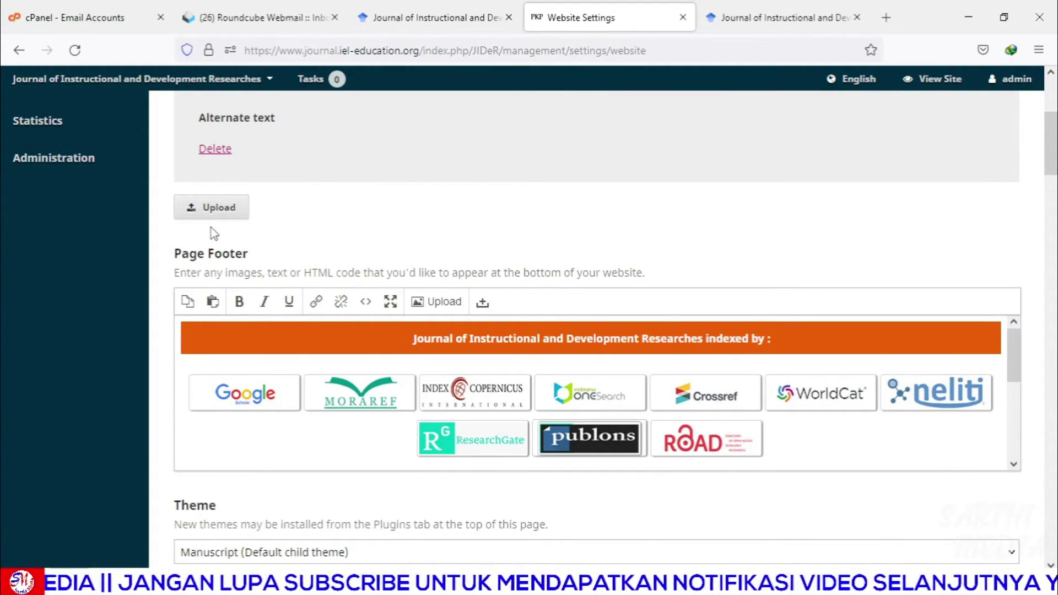
pyautogui.click(278, 402)
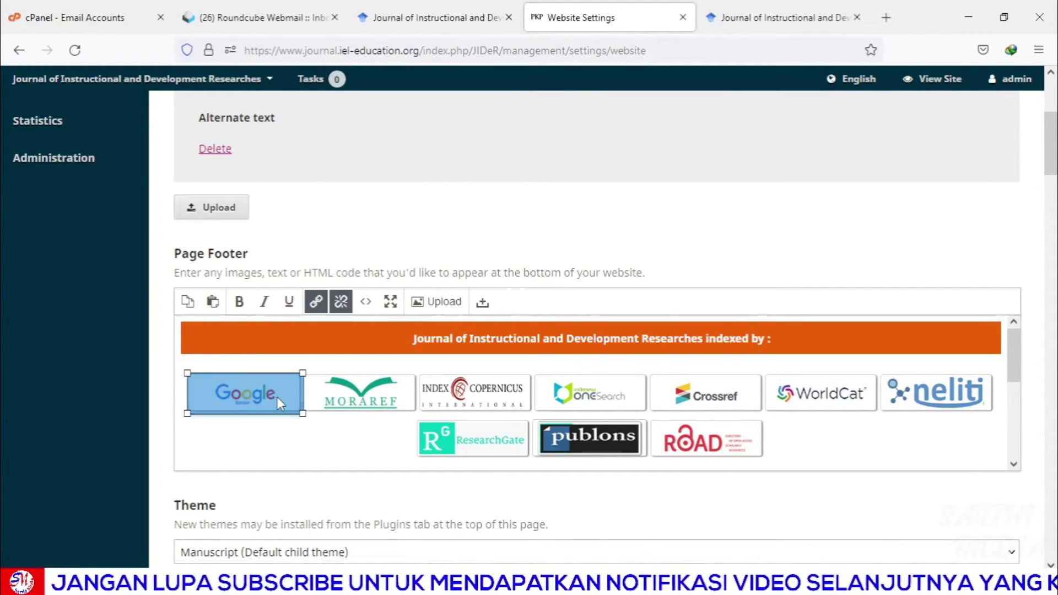
pyautogui.click(316, 302)
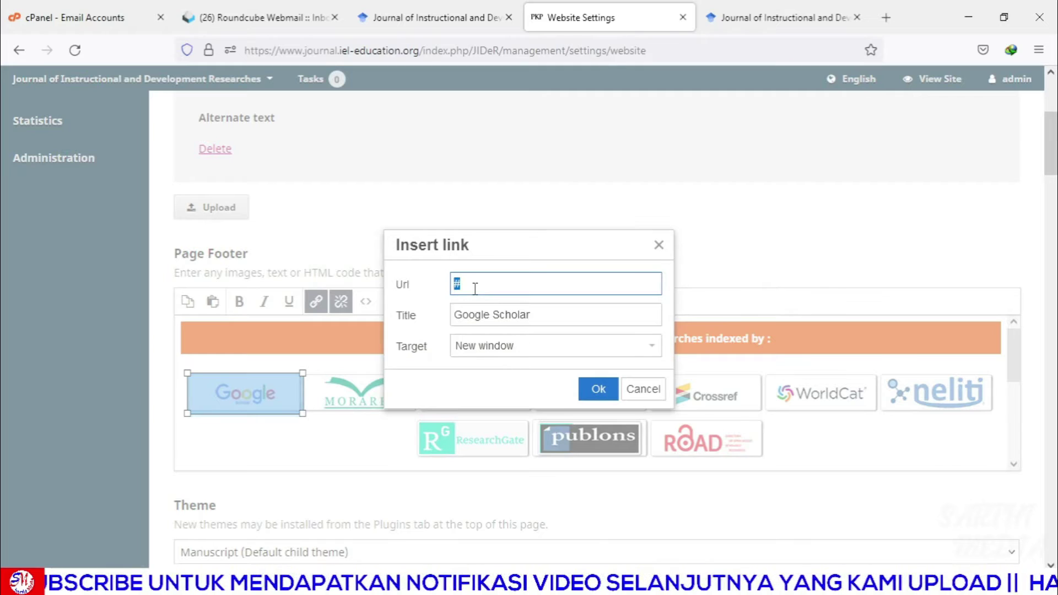
pyautogui.hotkey('ctrl', 'v')
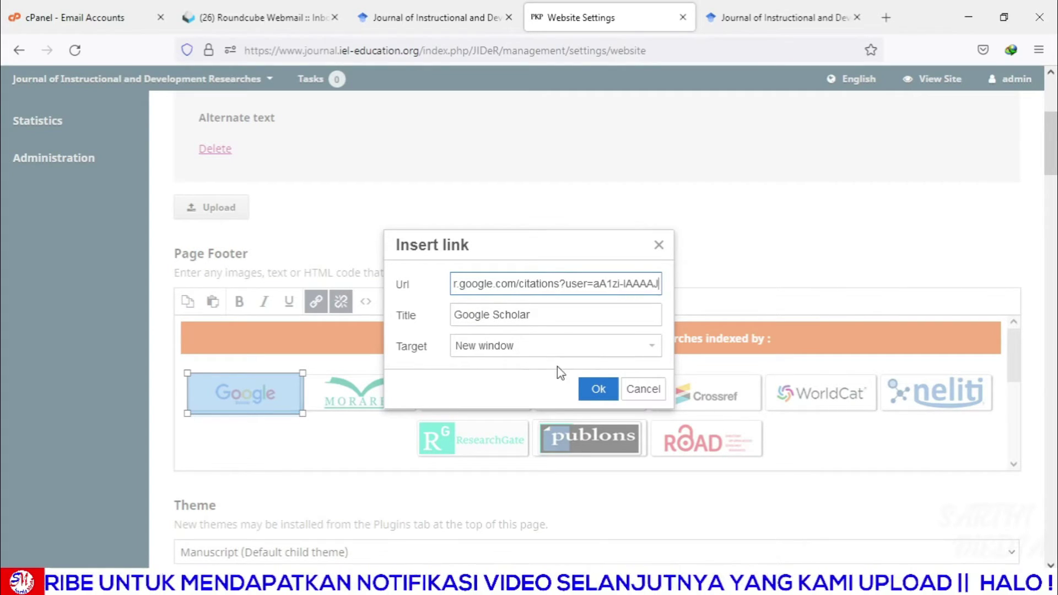
pyautogui.click(598, 388)
pyautogui.click(297, 422)
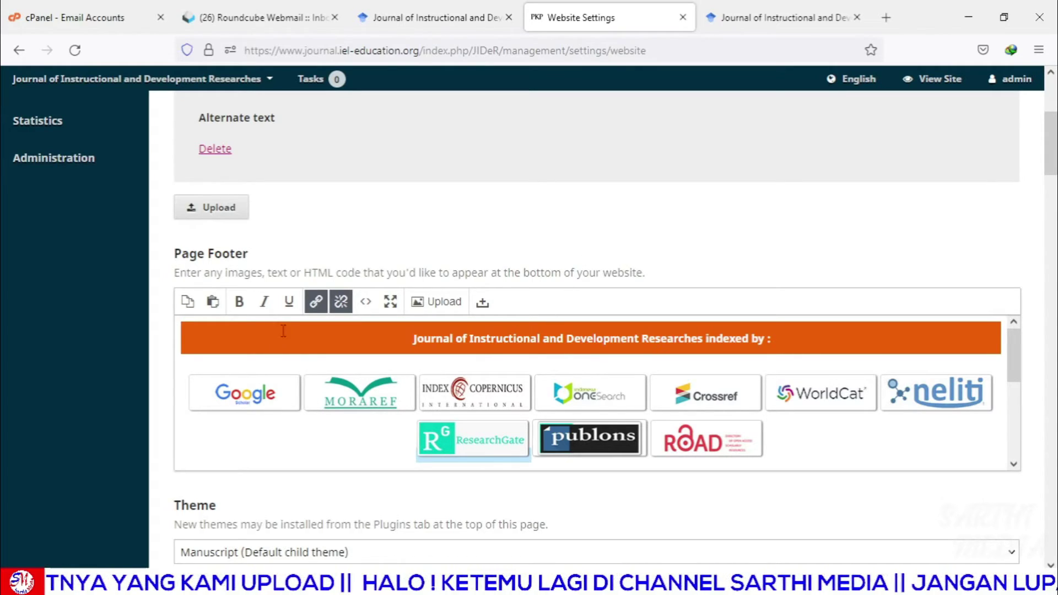
# - Save the website's appearance settings with the updated page footer
pyautogui.scroll(-10, 463, 386)
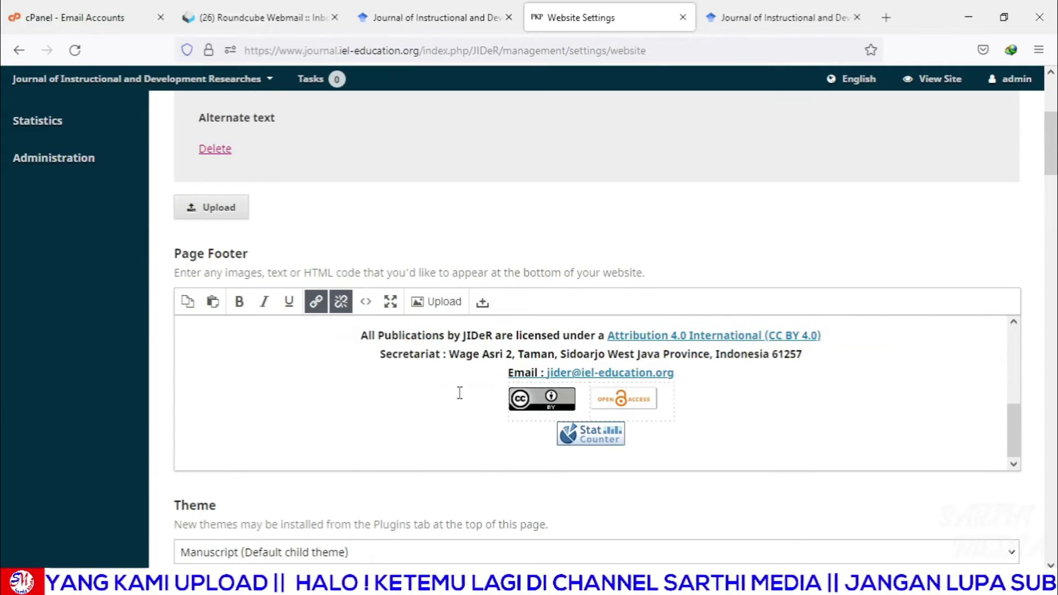
pyautogui.scroll(-20, 331, 504)
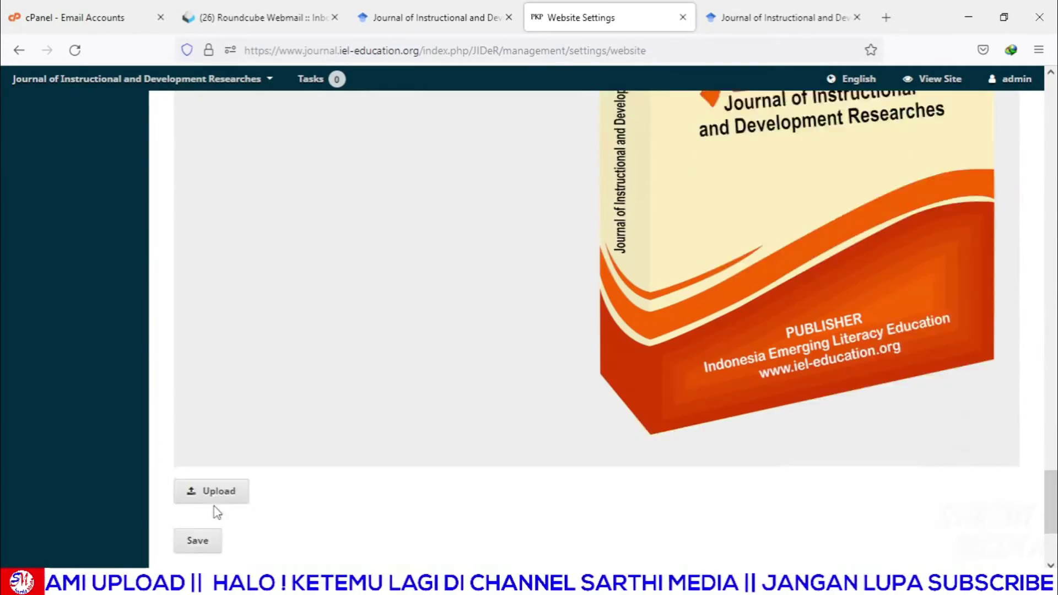
pyautogui.scroll(-3, 217, 512)
pyautogui.click(219, 363)
pyautogui.scroll(8, 373, 278)
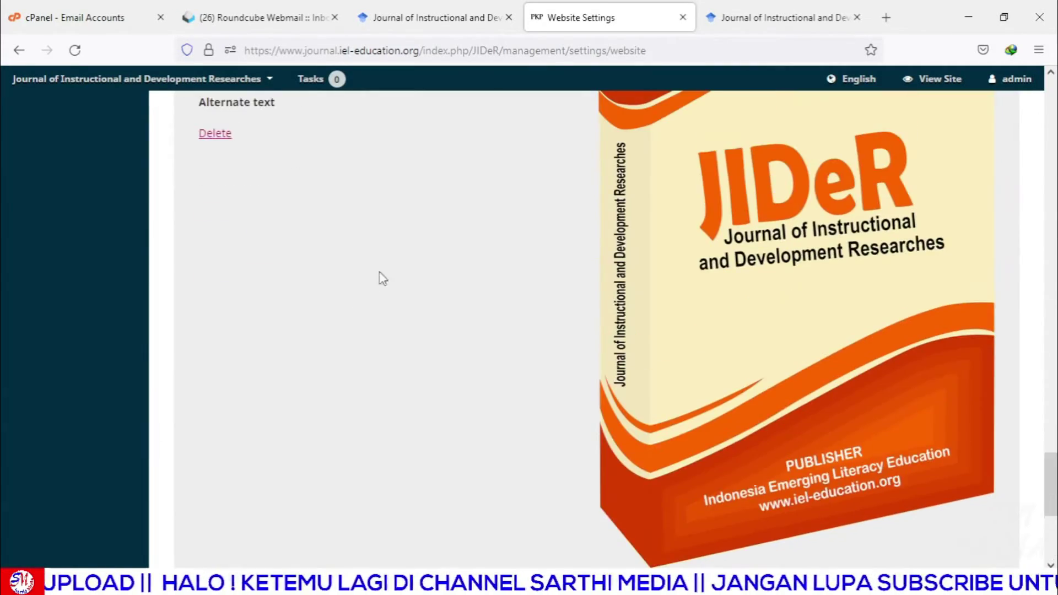
pyautogui.scroll(-10, 485, 330)
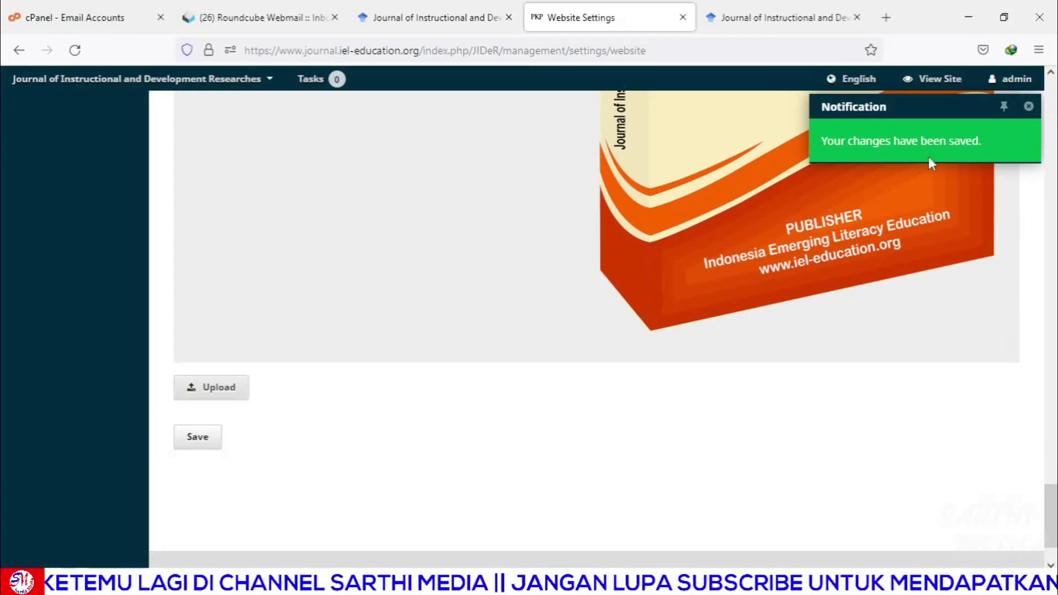
# - View the public journal site and test the footer's Google Scholar logo by opening its link in a new tab
pyautogui.click(940, 81)
pyautogui.scroll(-4, 342, 243)
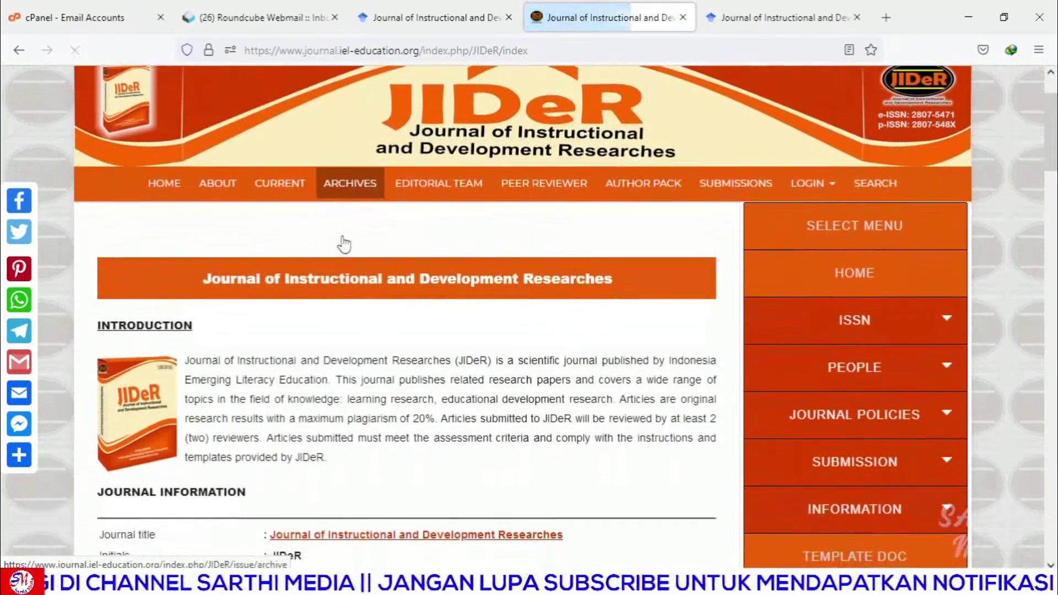
pyautogui.scroll(-20, 329, 259)
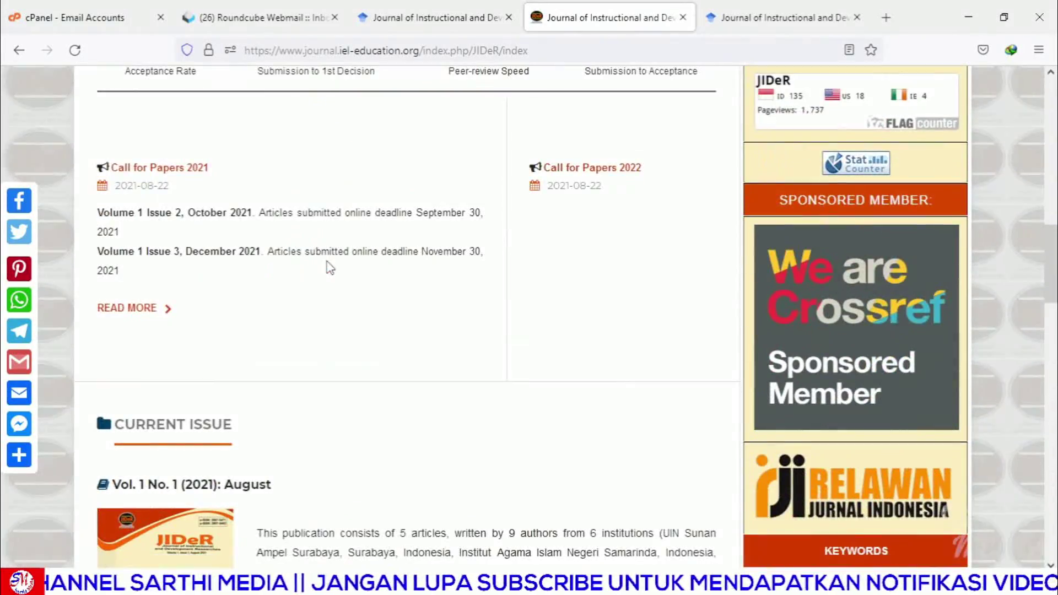
pyautogui.scroll(-15, 329, 274)
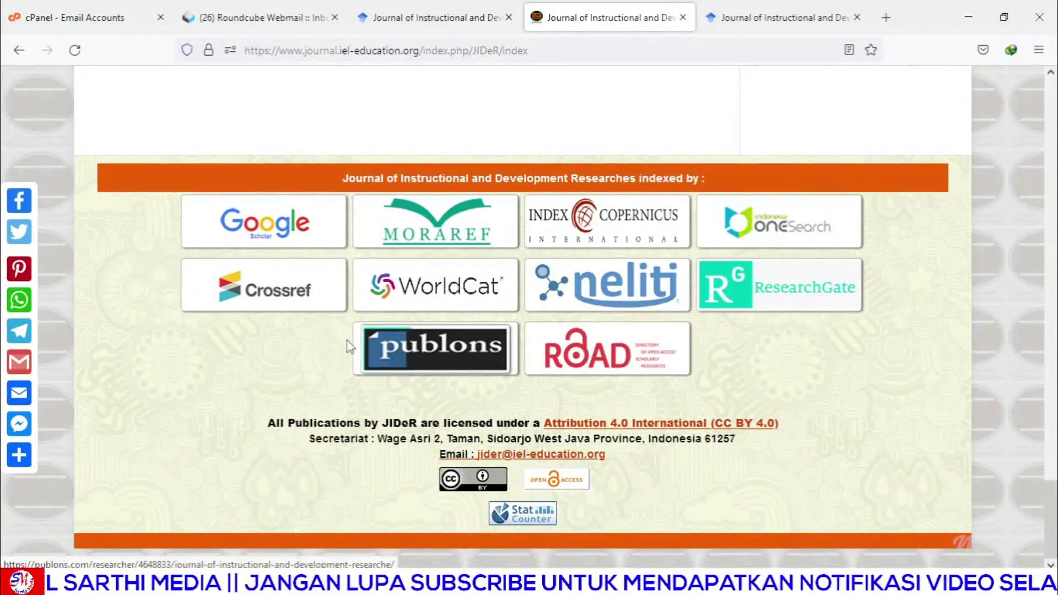
pyautogui.rightClick(303, 235)
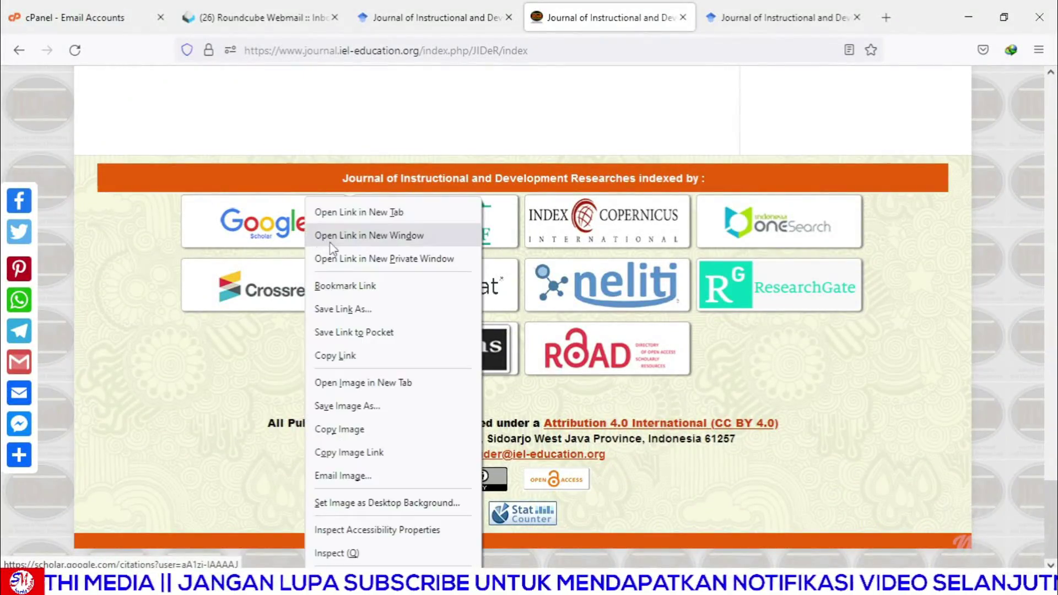
pyautogui.click(357, 213)
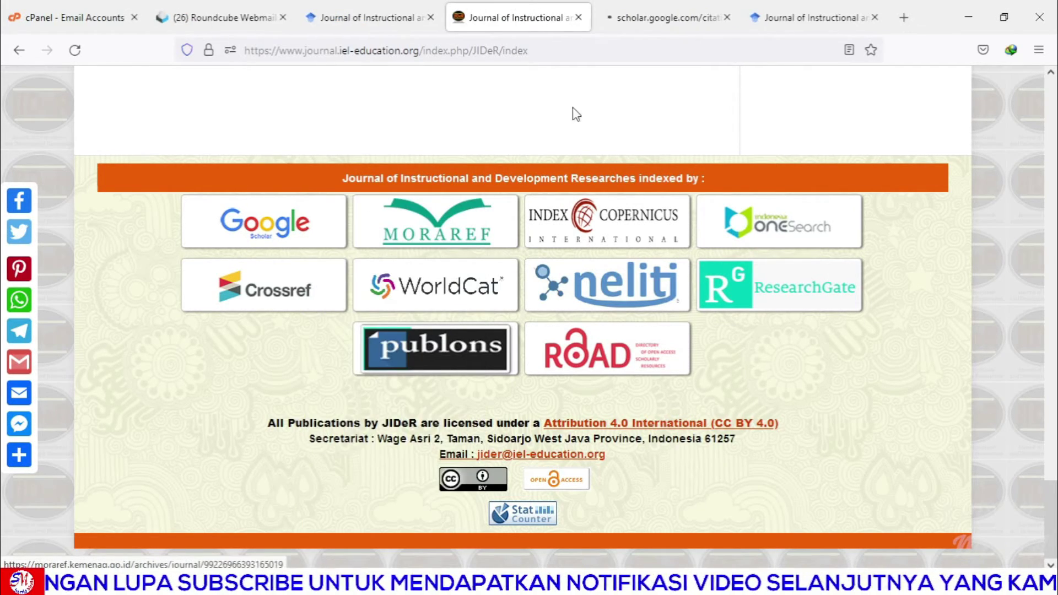
pyautogui.click(646, 16)
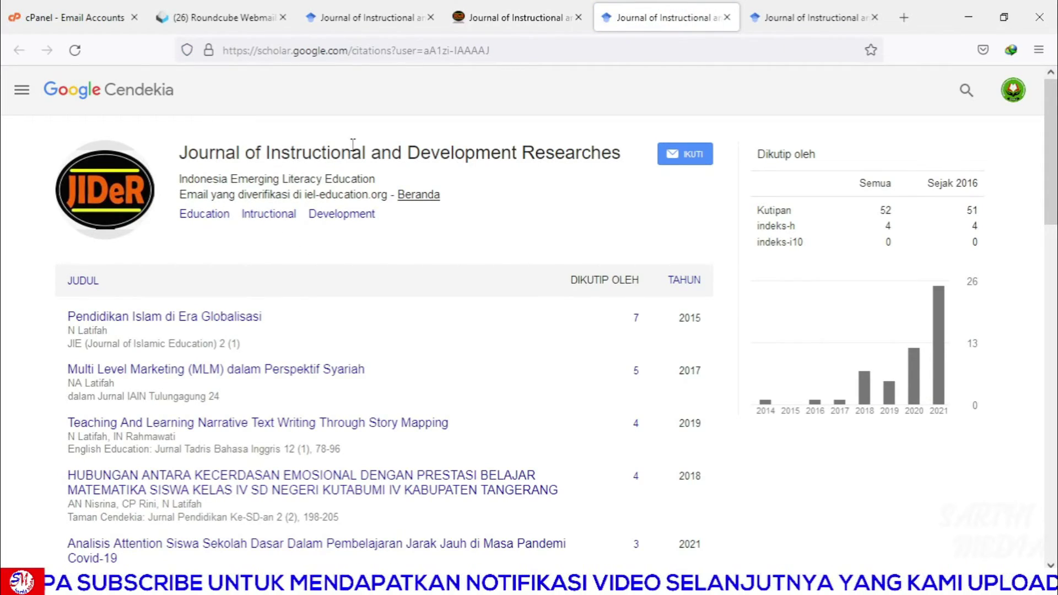